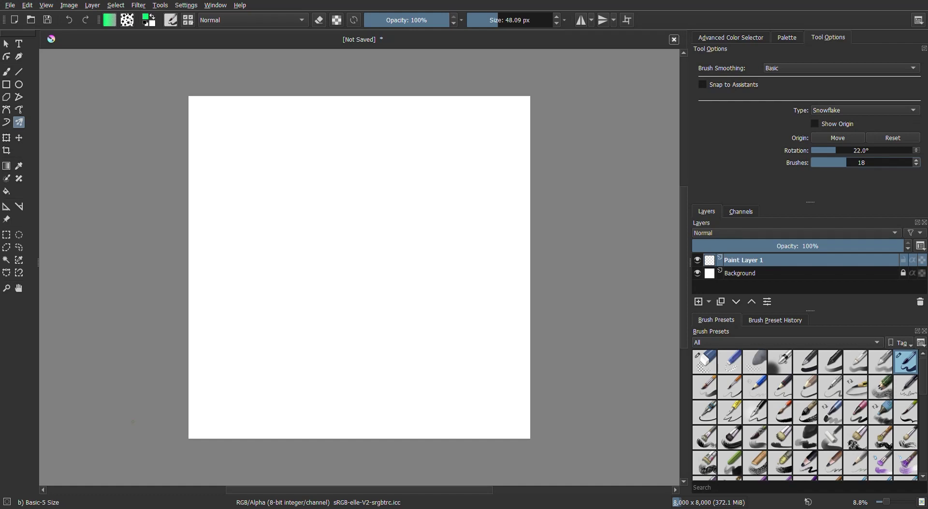
Step: Show the Advanced Color Selector and reset the painting colour to black
click(740, 38)
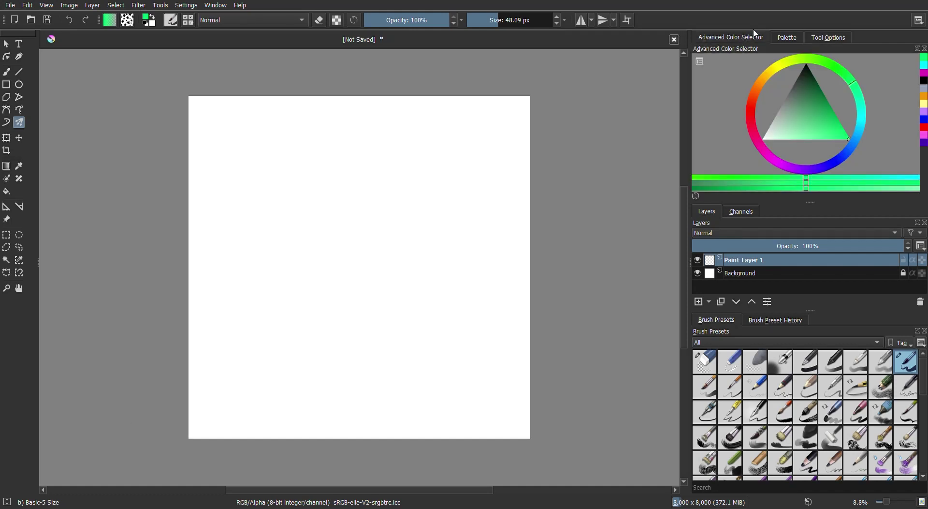
key(d)
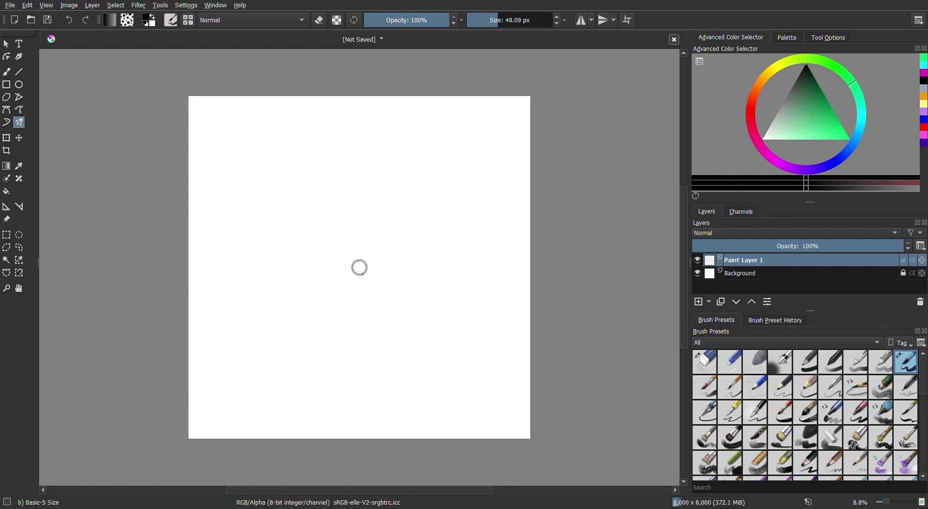
Step: Stamp repeated dabs at the canvas centre and draw rays to form a spiky radial star
click(360, 266)
click(359, 267)
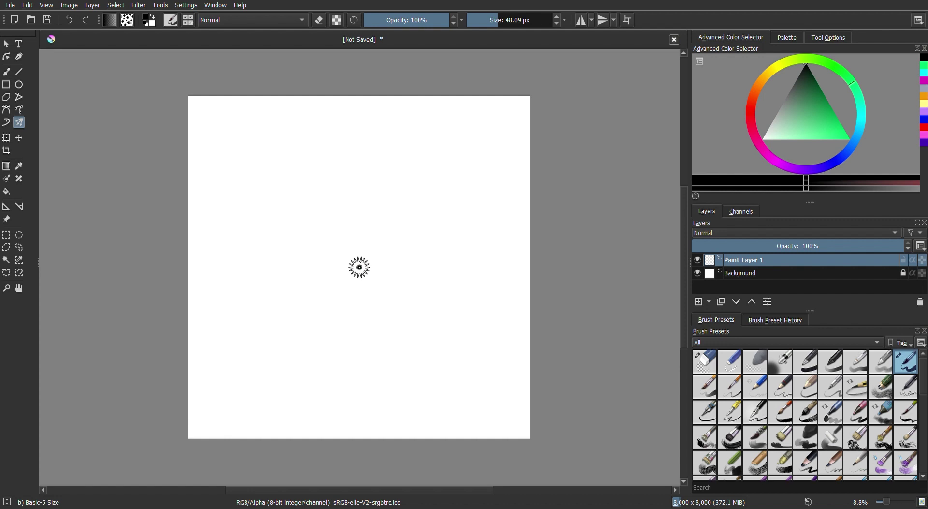
click(360, 267)
click(360, 267)
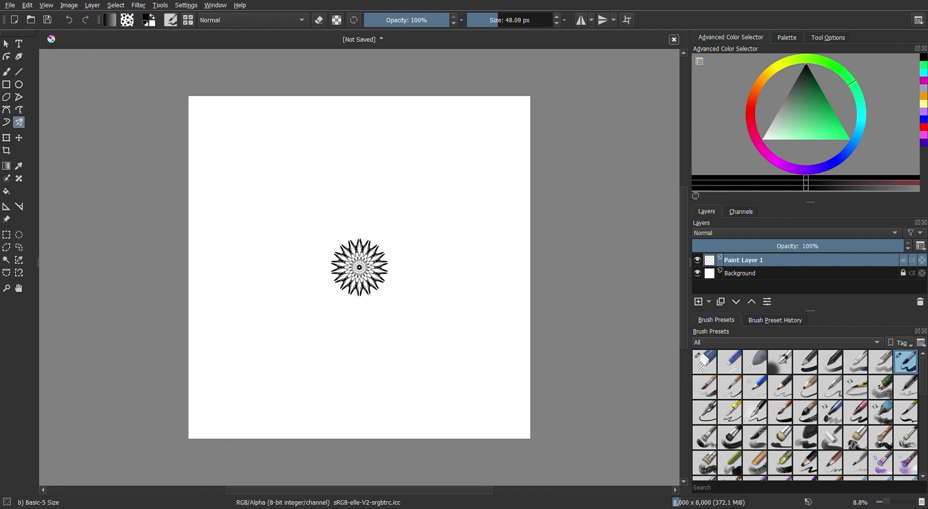
drag(359, 242, 360, 240)
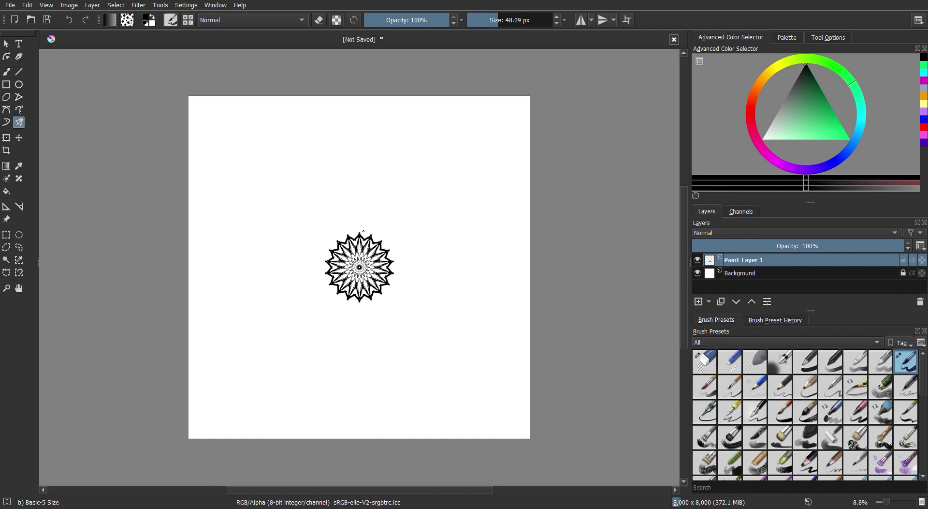
Step: Add longer outer spikes and a ring of small dots around the central star
drag(364, 231, 364, 229)
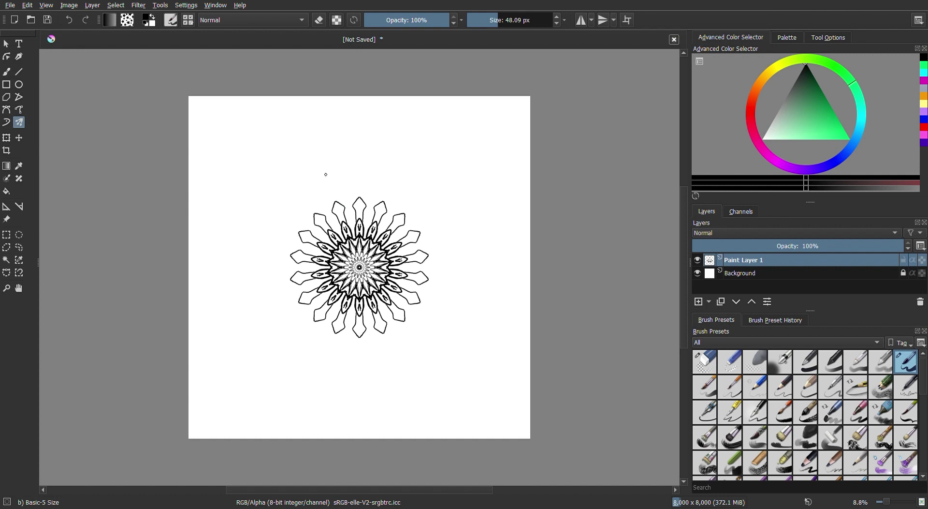
click(322, 211)
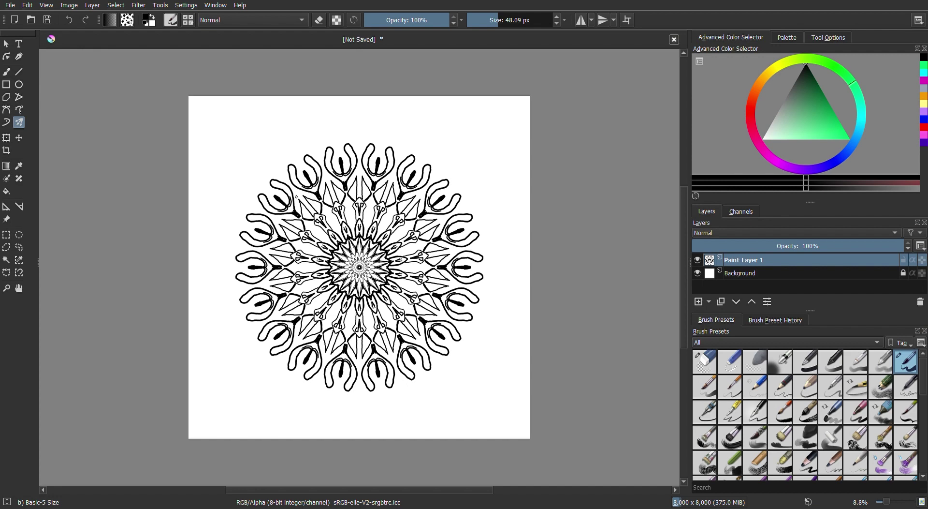
Step: Pan the view slightly and draw veined leaf shapes inside the outer loops
drag(370, 155, 374, 164)
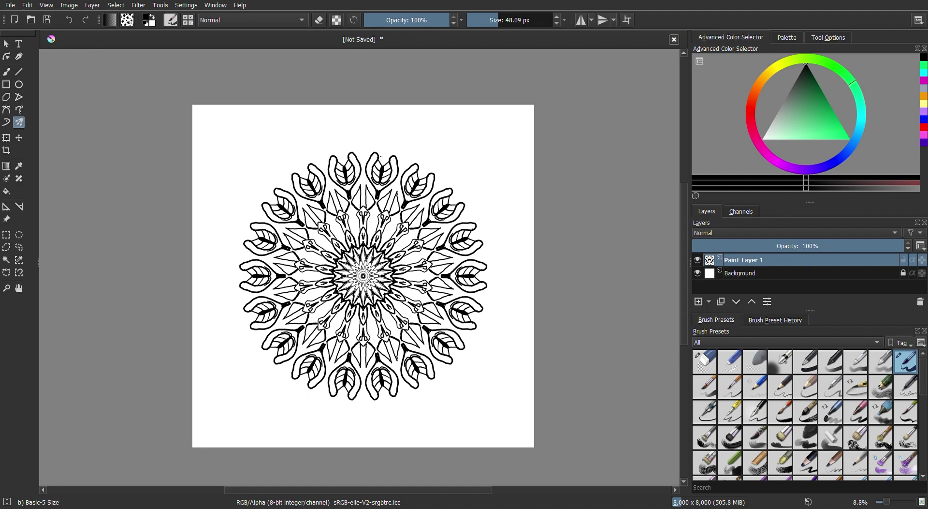
drag(382, 157, 388, 159)
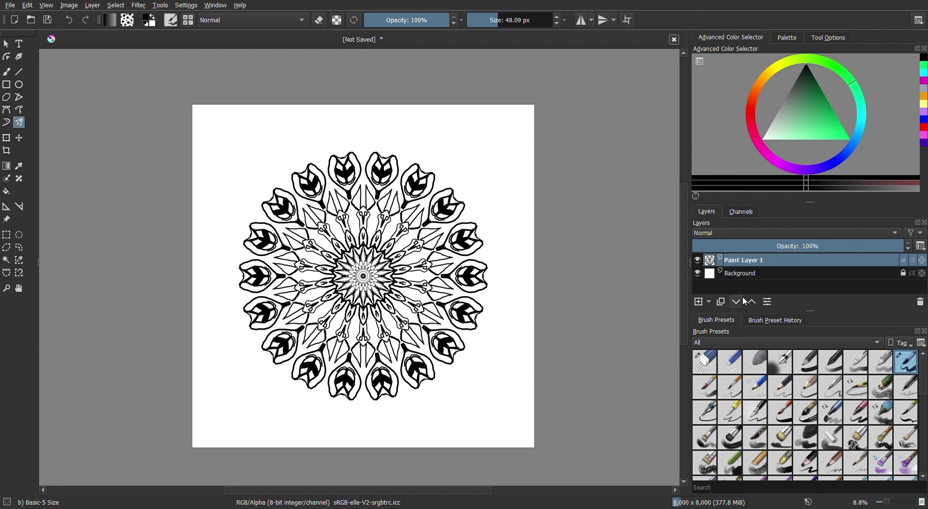
Step: Erase the leaf fills with a circular eraser at about 113 px, cleaning the right edge
click(706, 360)
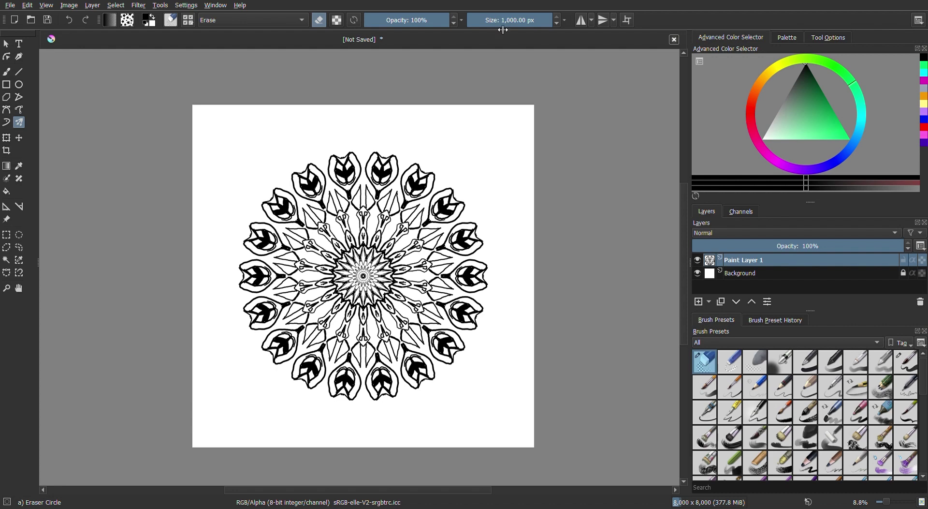
drag(503, 28, 515, 25)
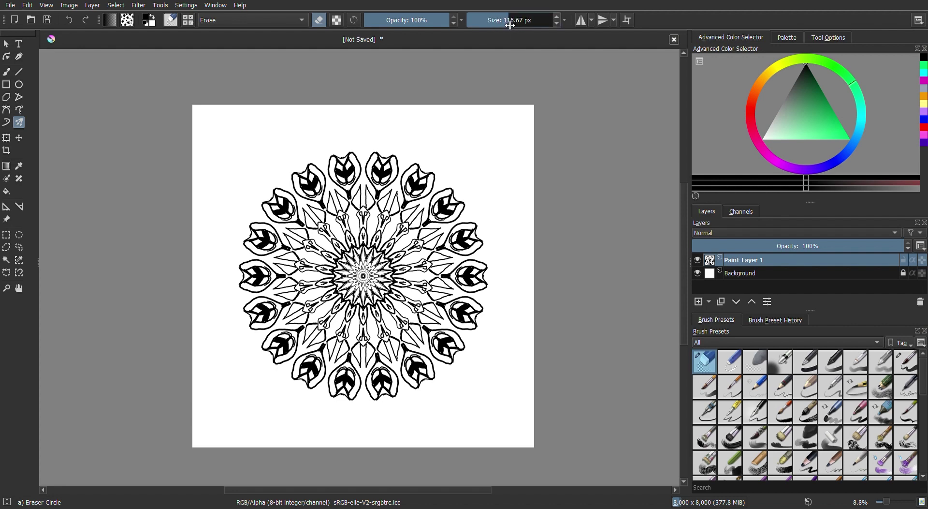
drag(462, 242, 465, 237)
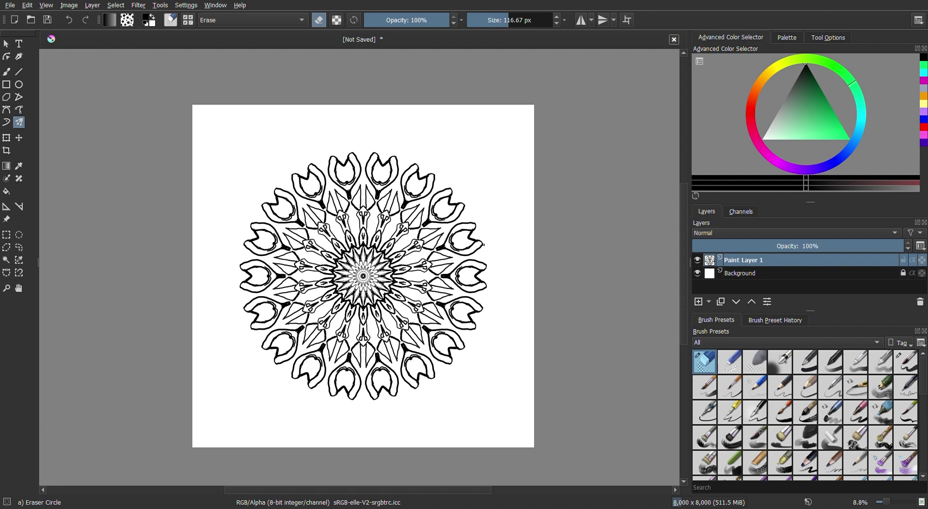
drag(484, 246, 479, 250)
Step: Switch back to the Basic-5 Size inking brush preset
click(908, 362)
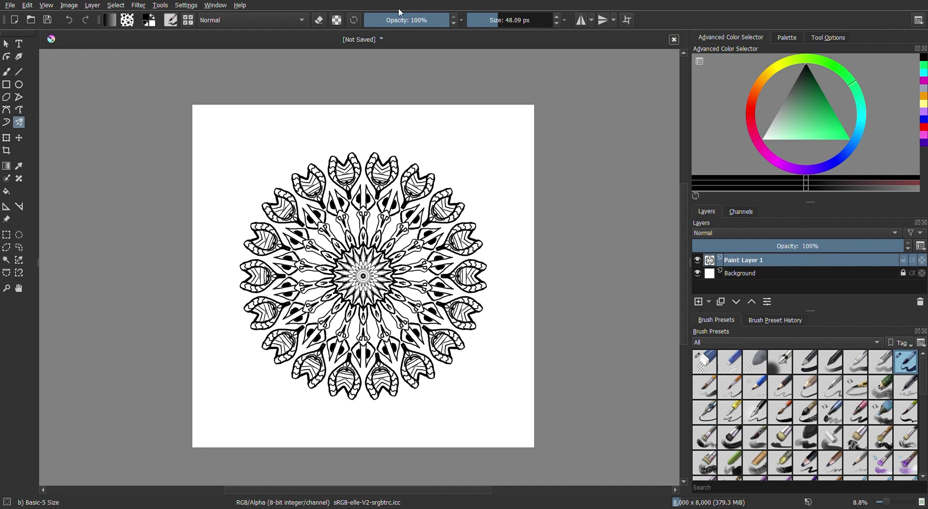
Step: Lower the brush opacity to about 73%
click(434, 23)
scroll(435, 23, up, 3)
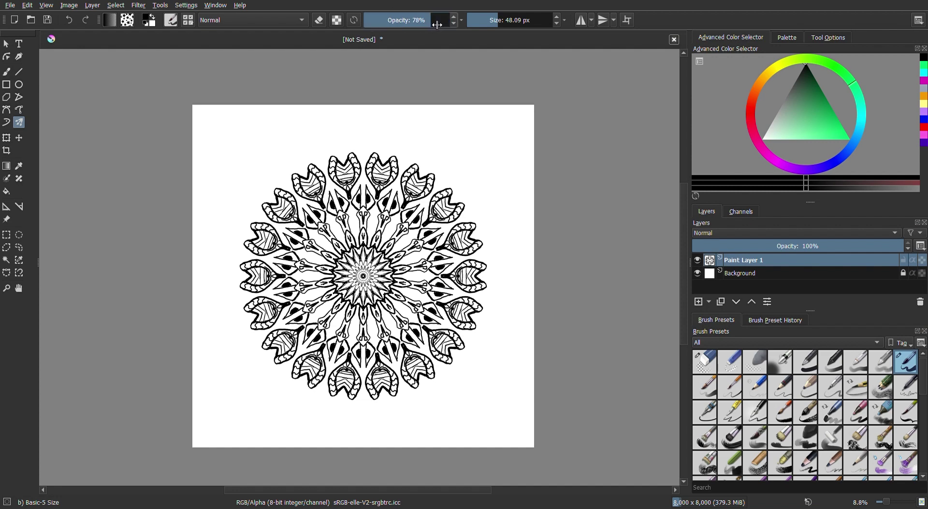
scroll(434, 23, up, 2)
scroll(435, 23, up, 2)
Step: Choose red, then shift the painting colour to a darker orange-brown
click(924, 128)
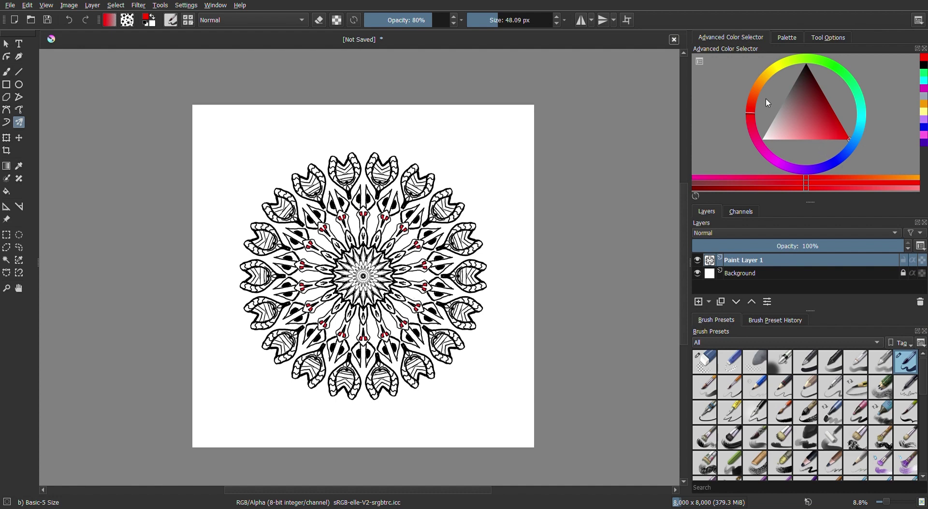
drag(747, 92, 760, 89)
drag(822, 98, 837, 117)
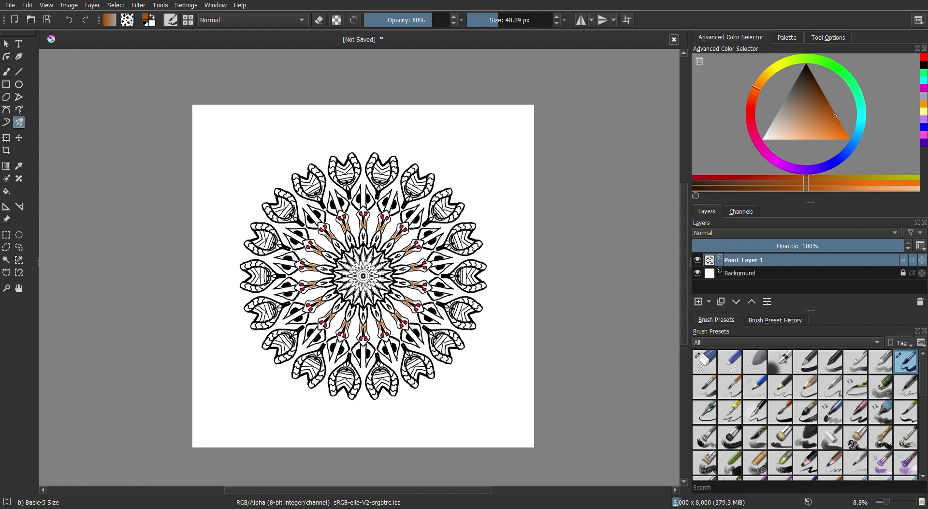
Step: Pick orange as the painting colour and zoom the view to 25%
click(440, 315)
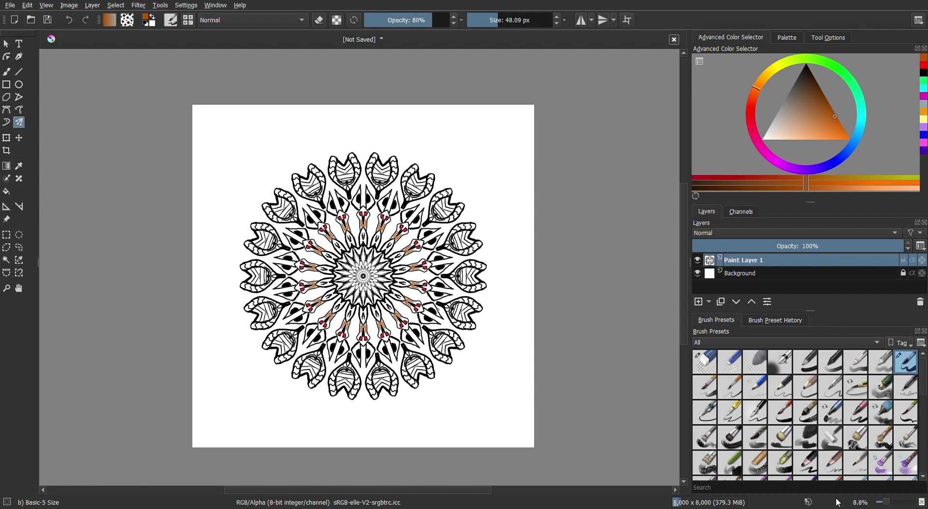
drag(889, 503, 892, 506)
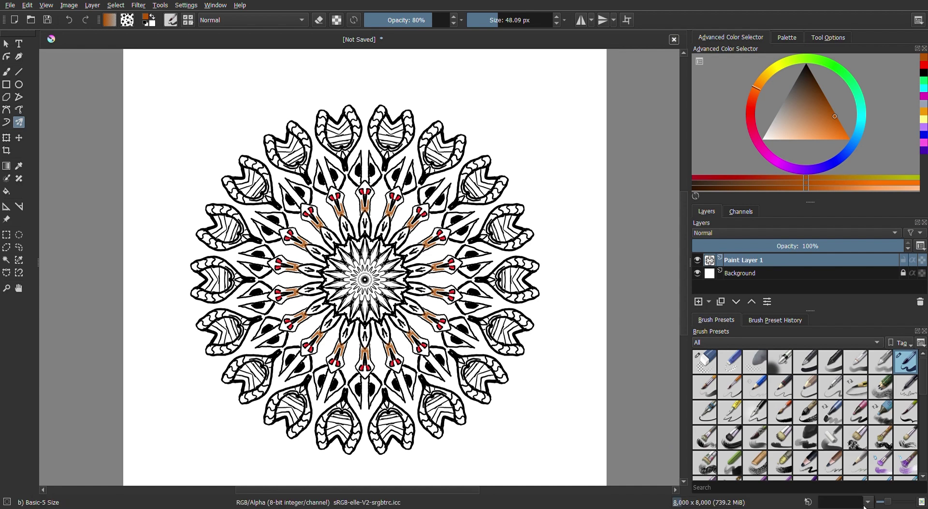
click(862, 506)
text(25)
key(Return)
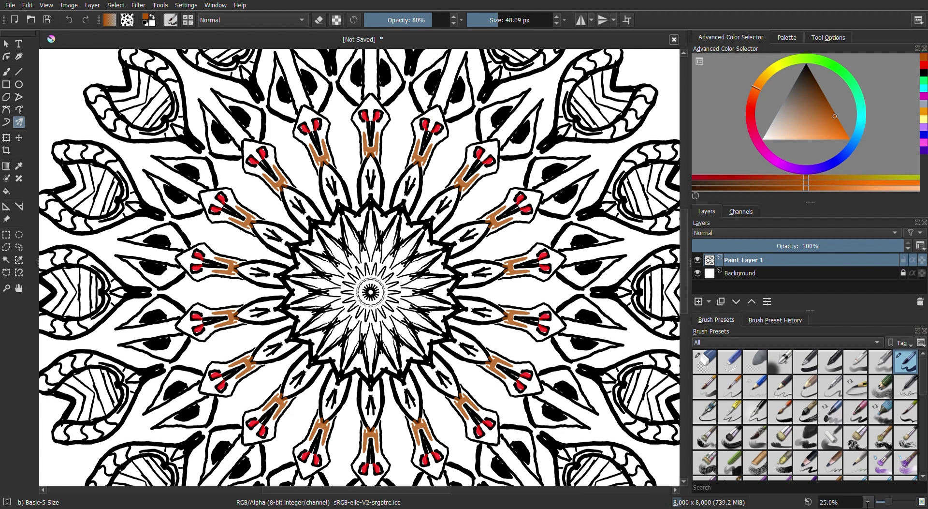
Step: Set the zoom level to 14% so the whole mandala fits the view
click(856, 505)
key(Return)
text(141.4)
key(Return)
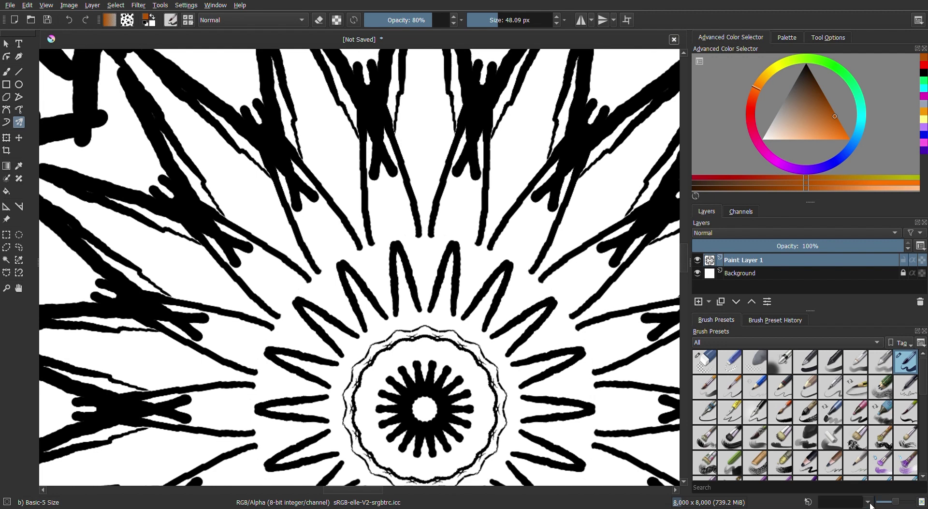
key(1)
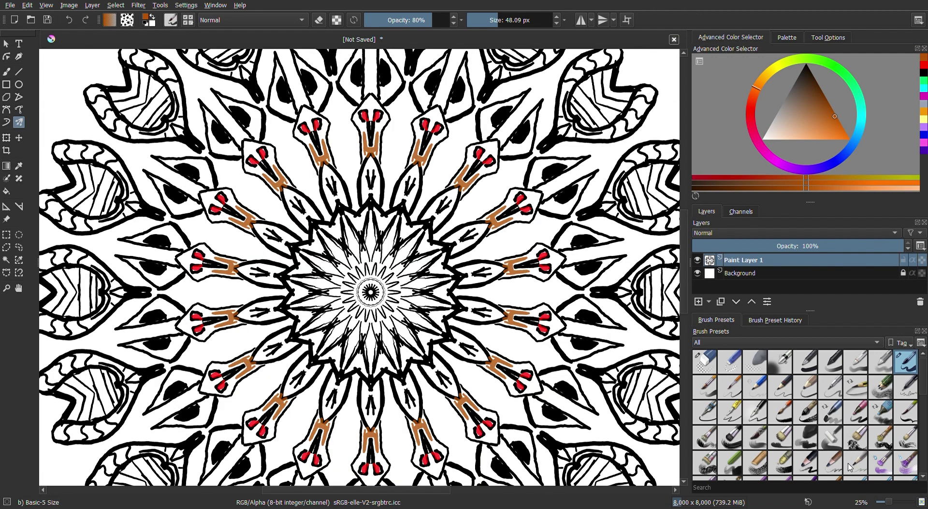
click(865, 503)
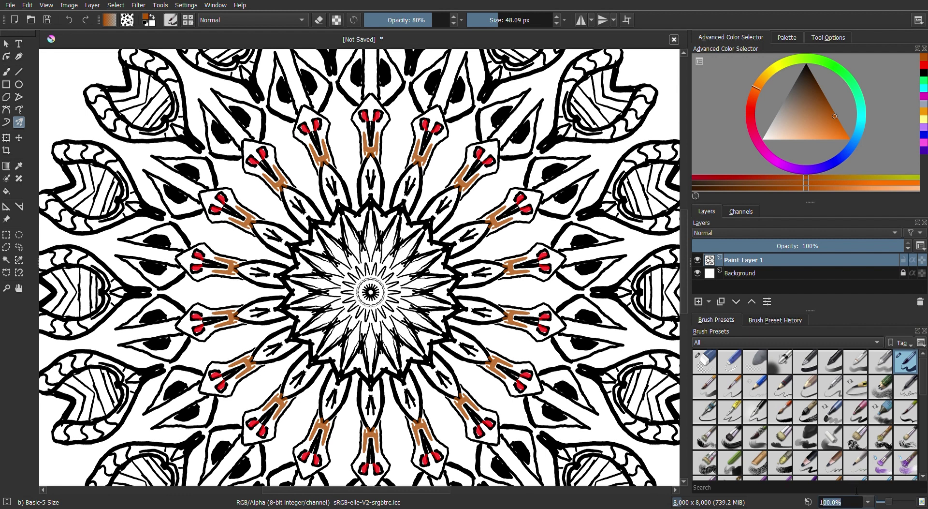
text(14)
text(.)
key(Return)
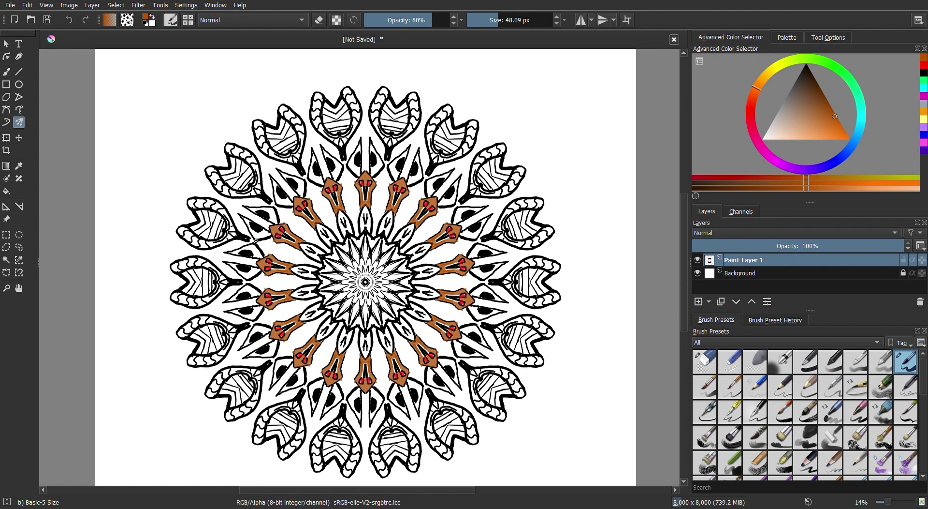
Step: Undo the last brown fill stroke and pick a paler orange shade
click(68, 21)
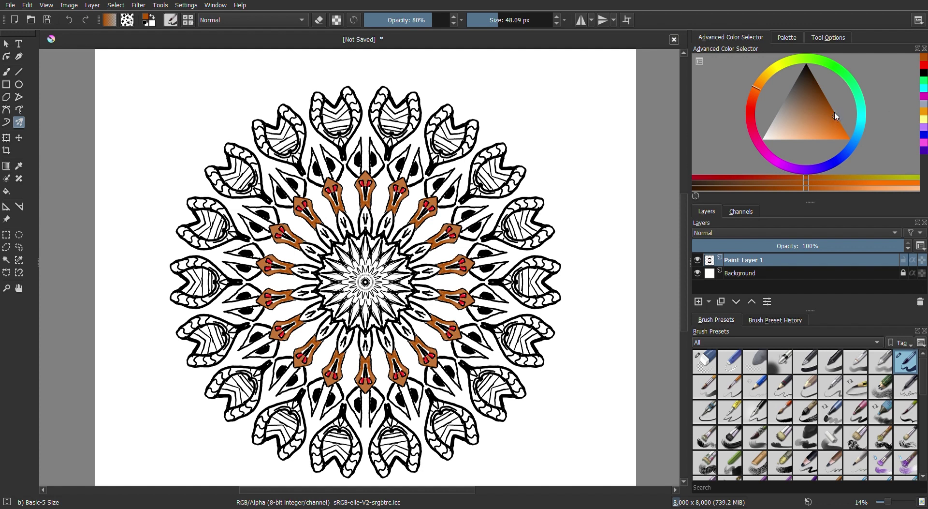
drag(835, 114, 832, 105)
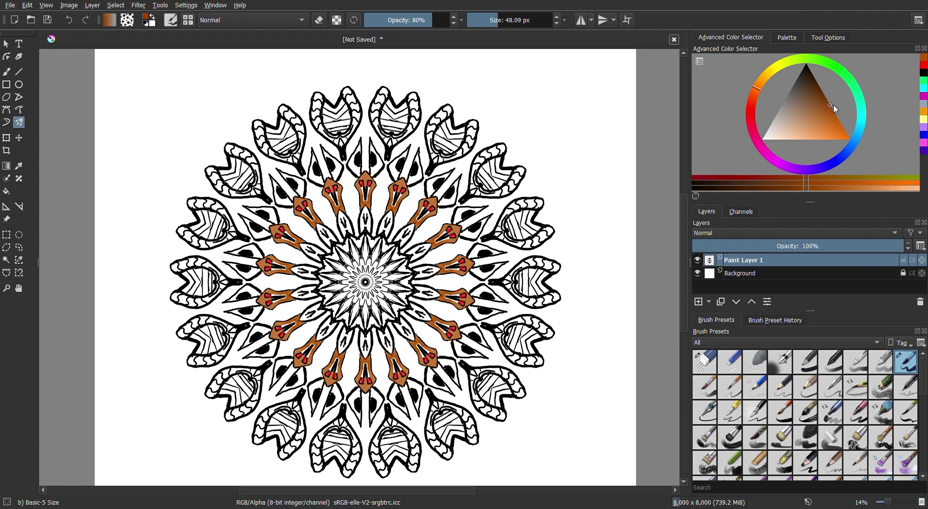
mouse_move(832, 108)
mouse_down()
mouse_move(838, 141)
mouse_move(837, 133)
mouse_up()
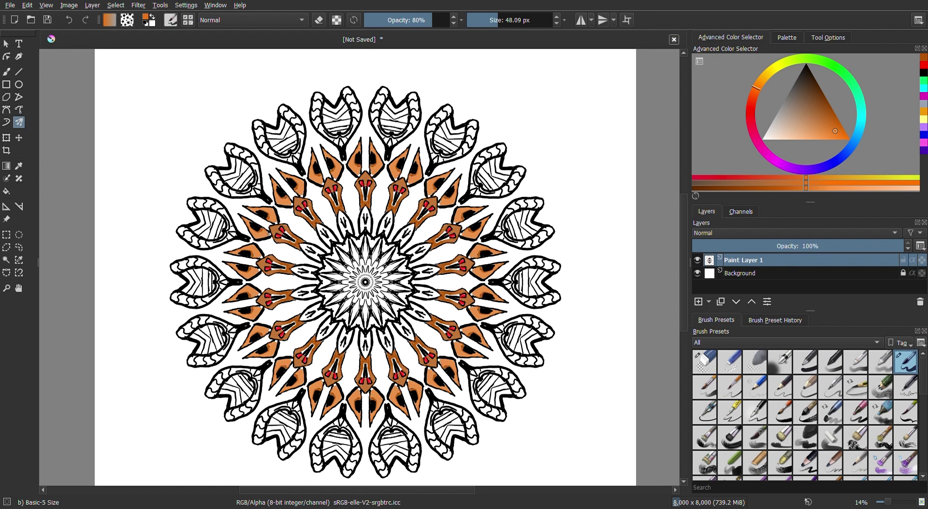
Step: Dab light orange into the diamond shapes, then pick a darker orange for shading
click(269, 231)
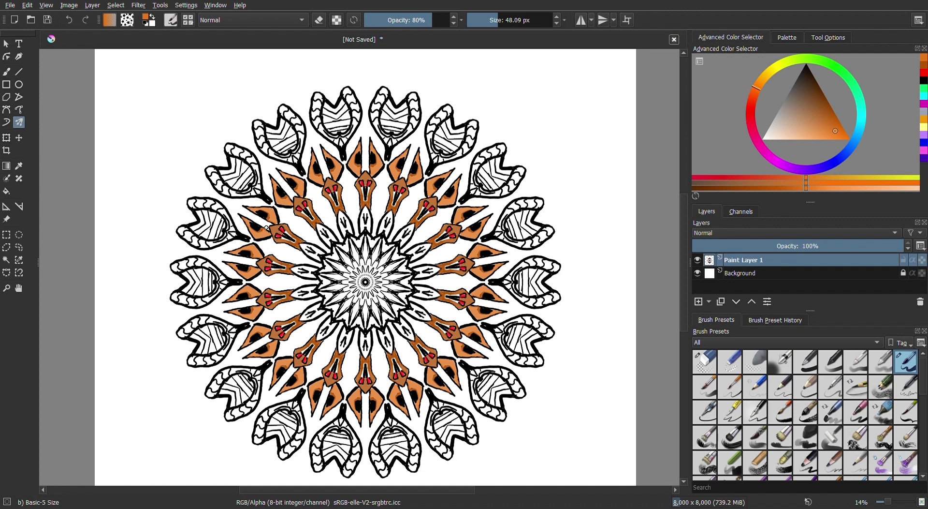
click(833, 109)
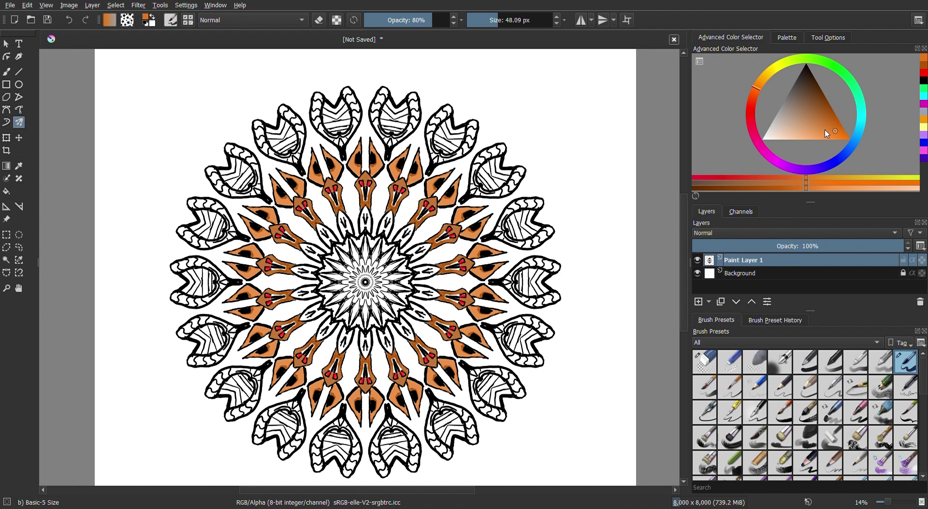
Step: Pick a darker orange and brush mirrored shading strokes along the orange petals
click(830, 104)
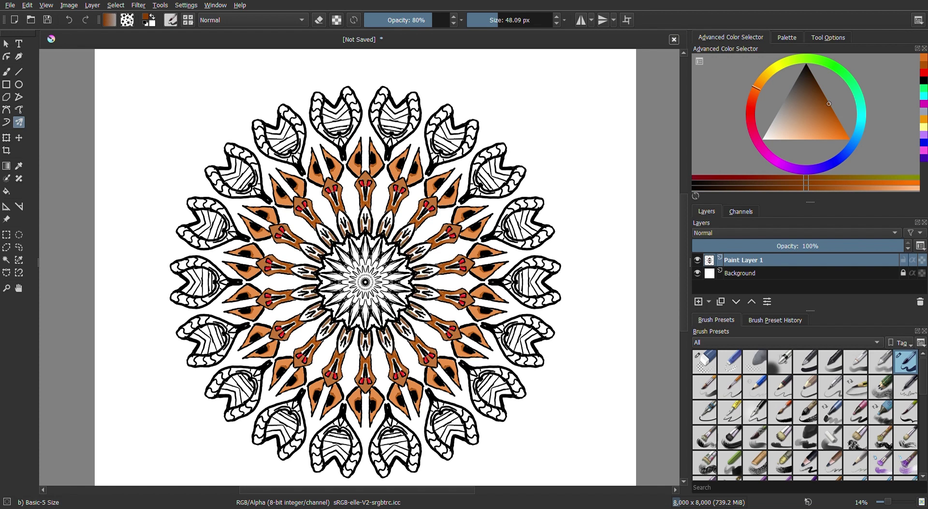
drag(363, 224, 367, 227)
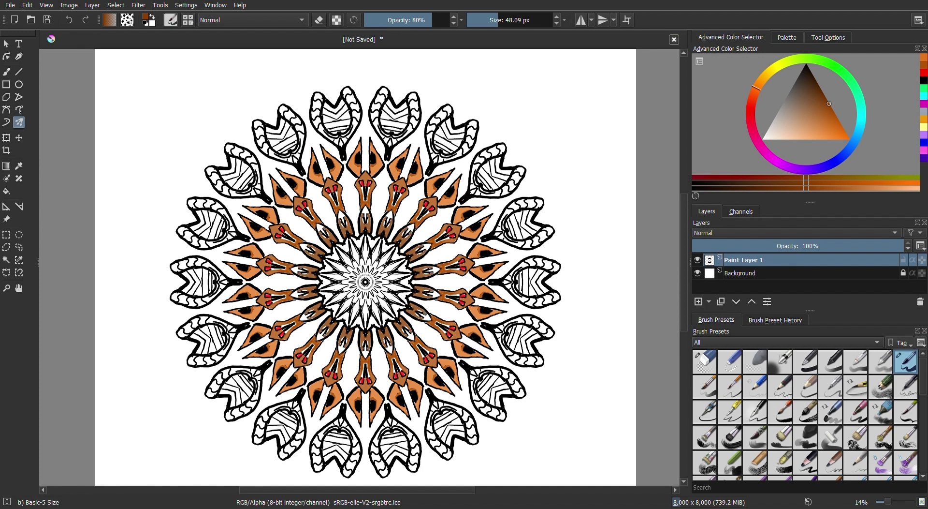
drag(363, 210, 368, 213)
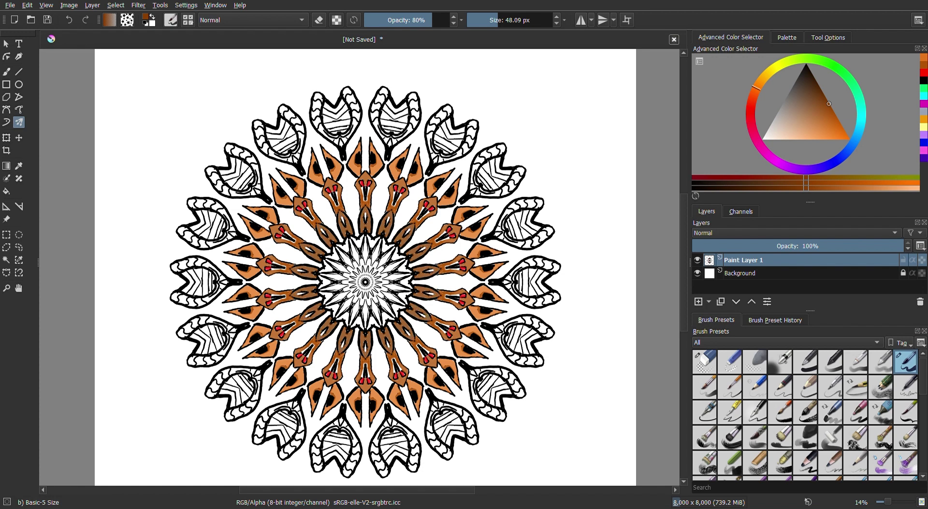
click(424, 315)
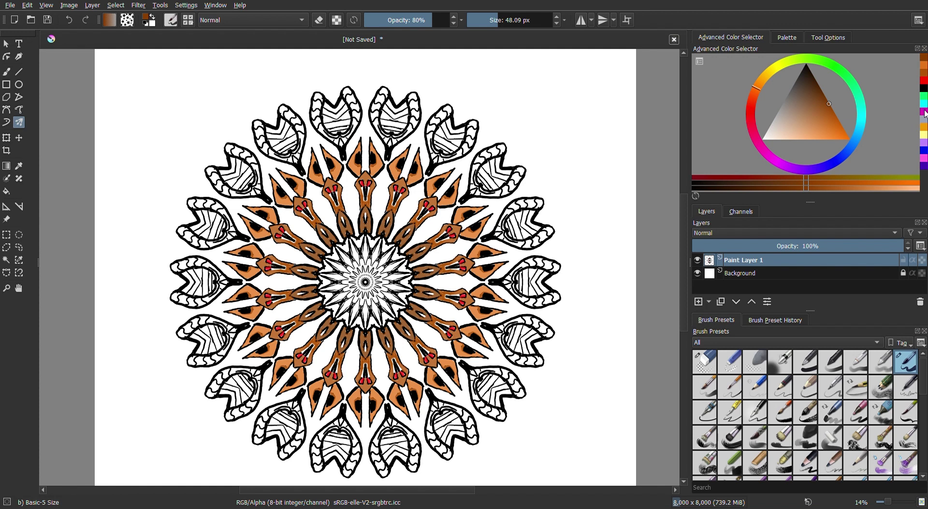
Step: Choose a green shade and paint it into the central star's spikes with the multibrush
click(849, 76)
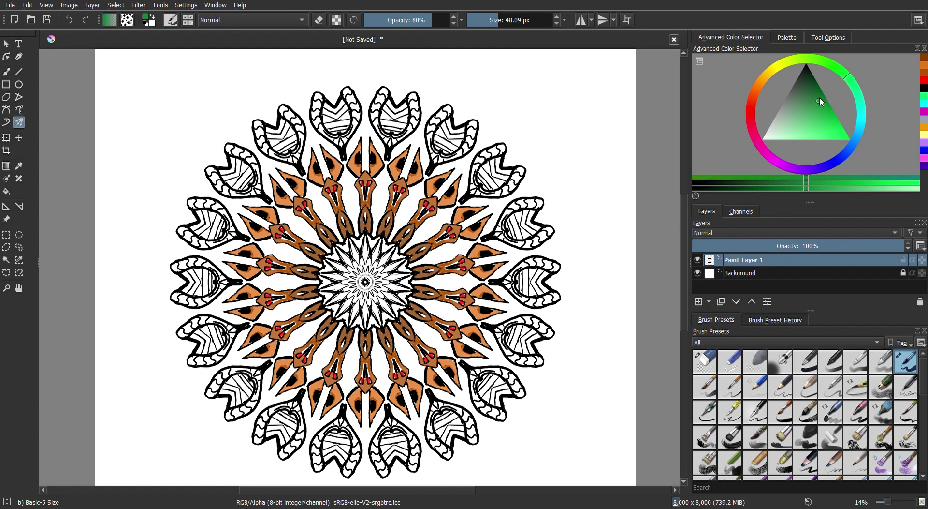
click(823, 91)
click(823, 96)
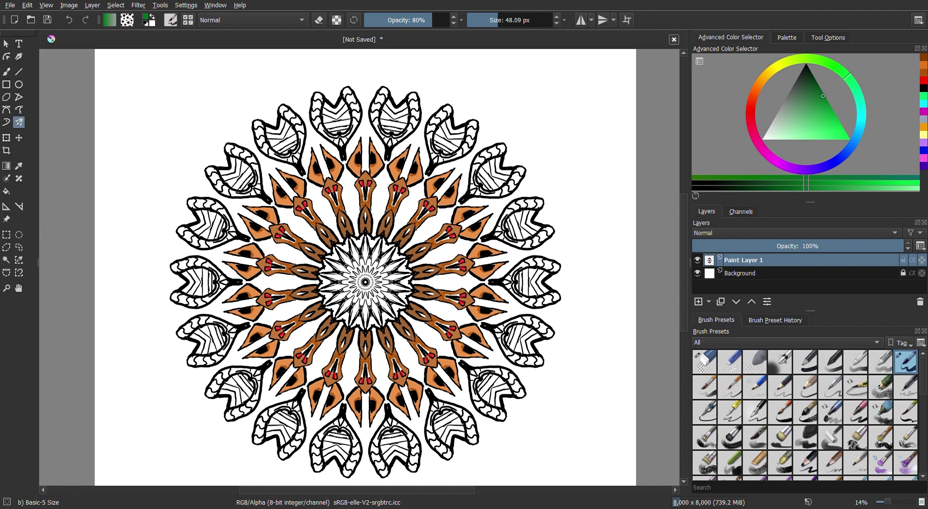
drag(329, 275, 335, 278)
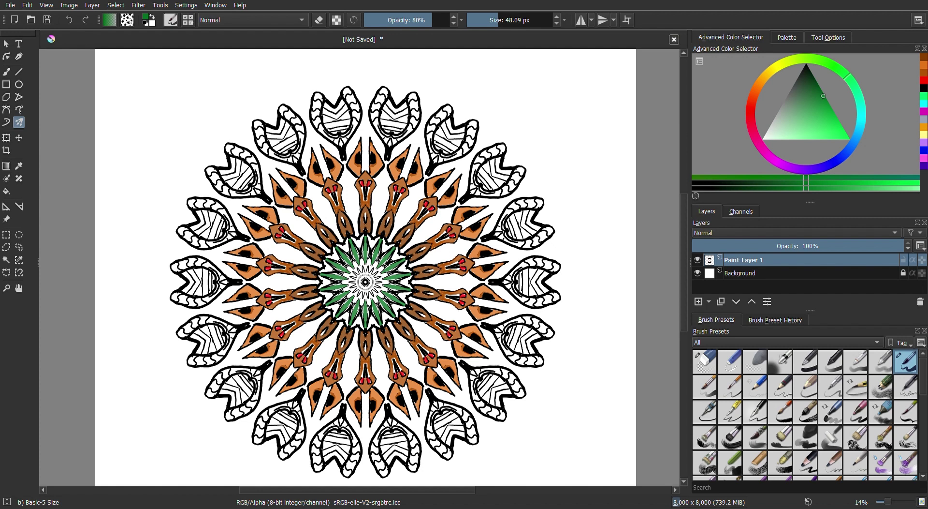
click(342, 274)
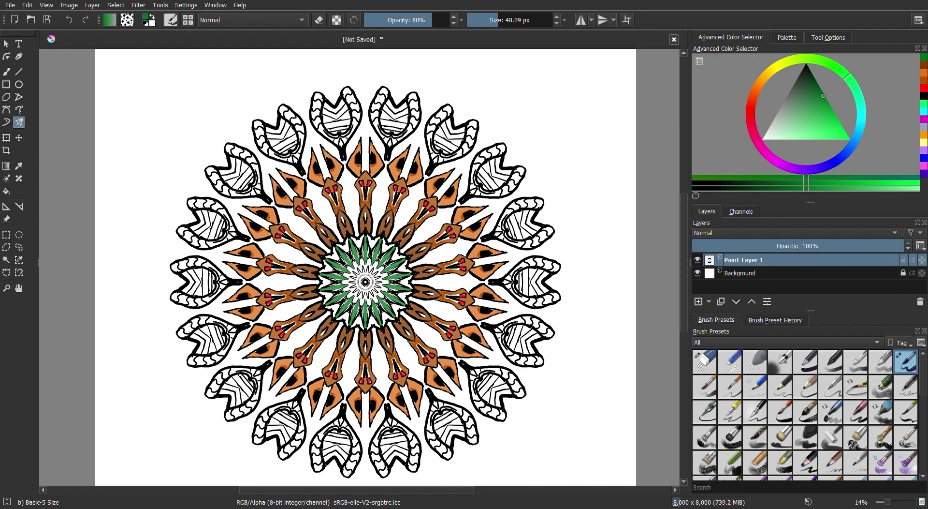
Step: Paint a red ring around the mandala centre, then switch the colour to blue
click(926, 90)
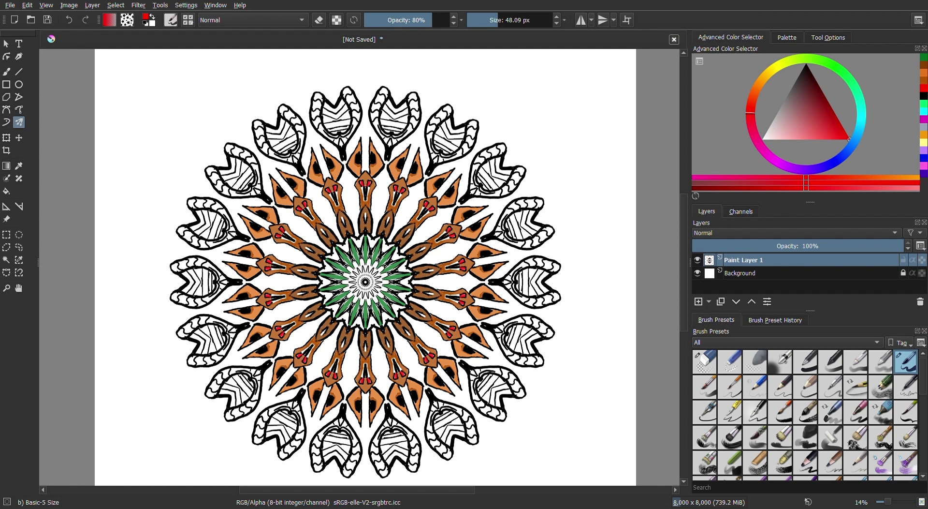
drag(366, 274, 367, 274)
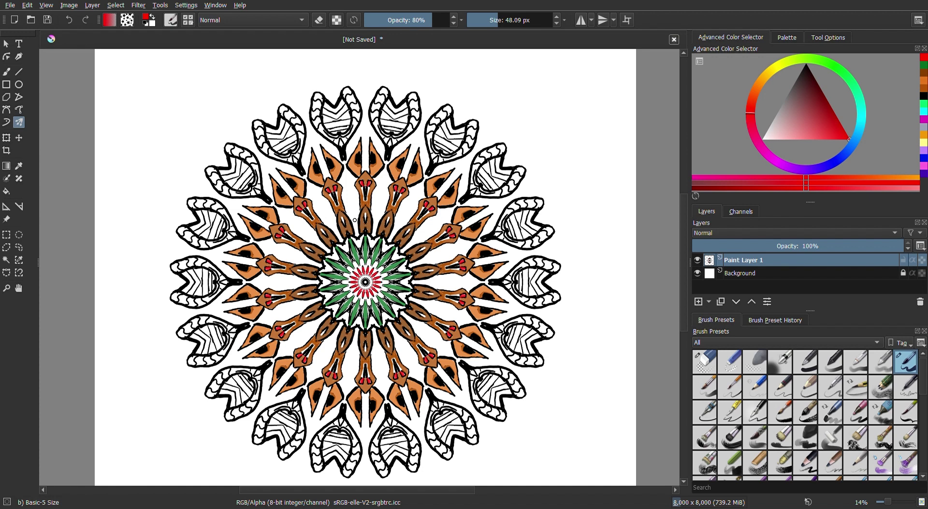
click(926, 159)
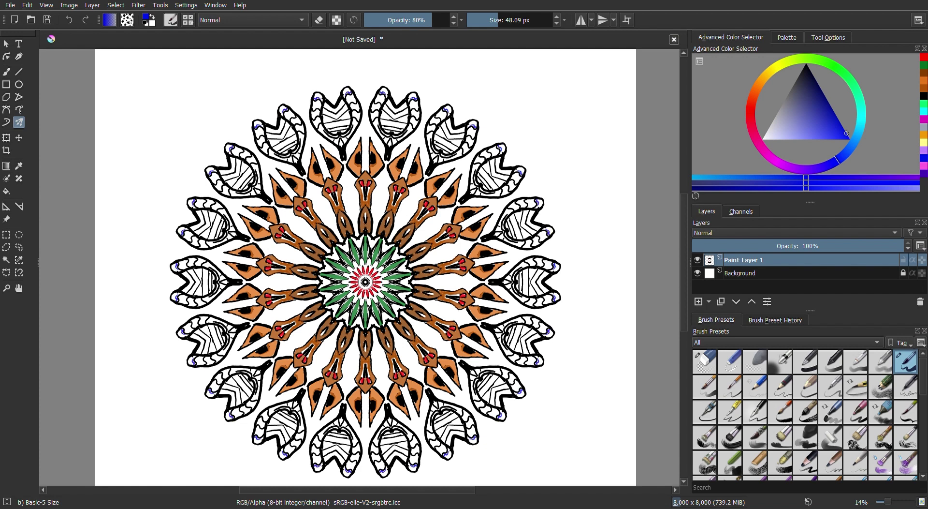
Step: Undo the blue tip dots and adjust the blue shade on the slider
click(69, 20)
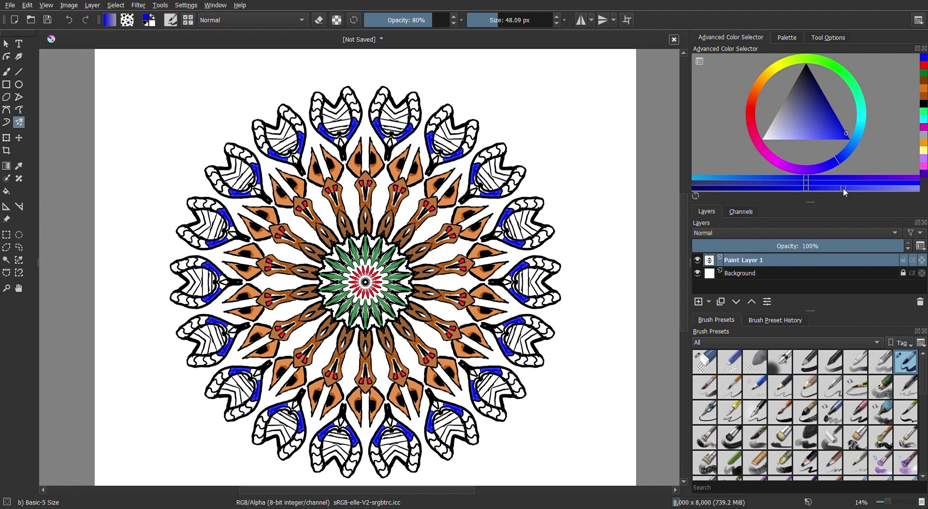
drag(844, 188, 853, 188)
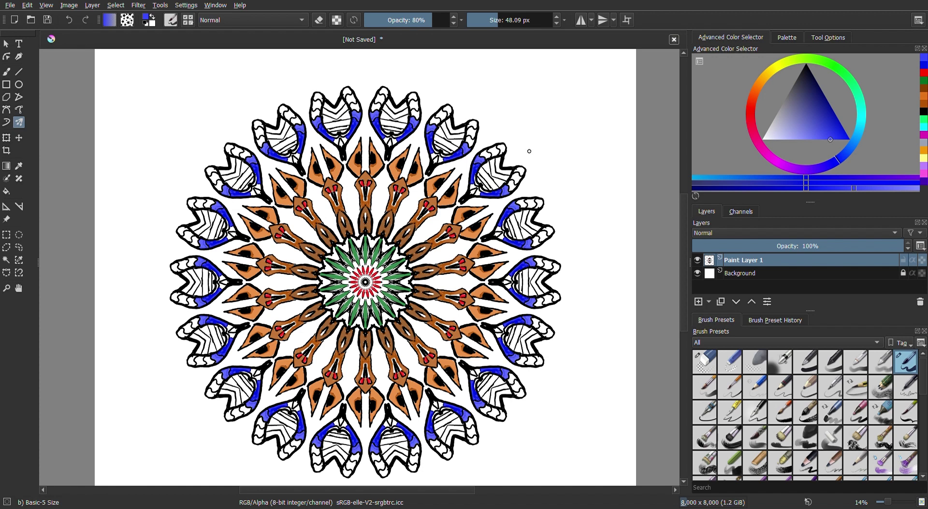
Step: Lighten the blue to a pale periwinkle and dab it onto every outer petal tip
click(884, 190)
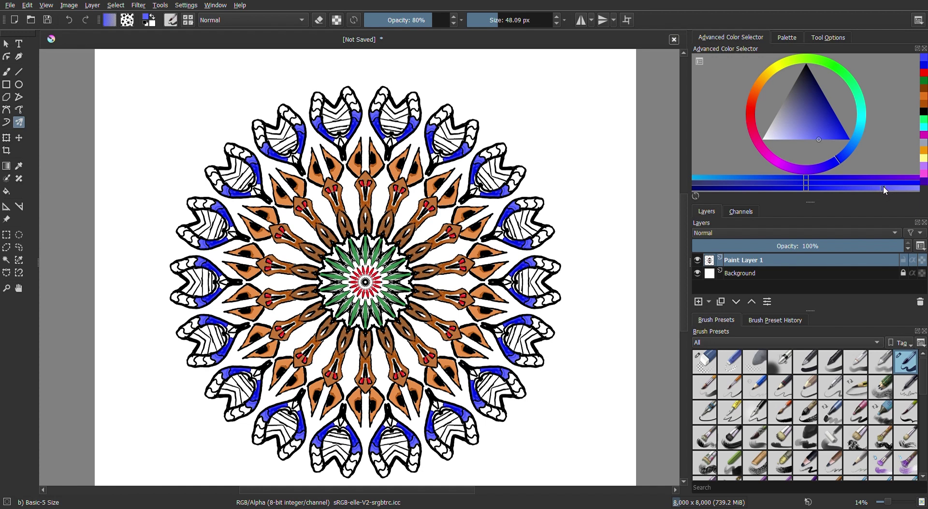
click(890, 188)
drag(890, 188, 893, 191)
click(896, 188)
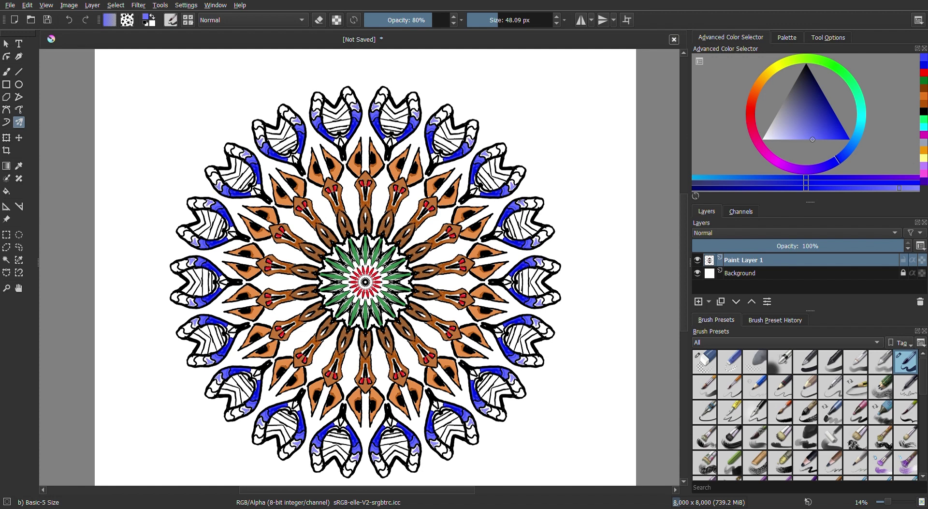
click(517, 201)
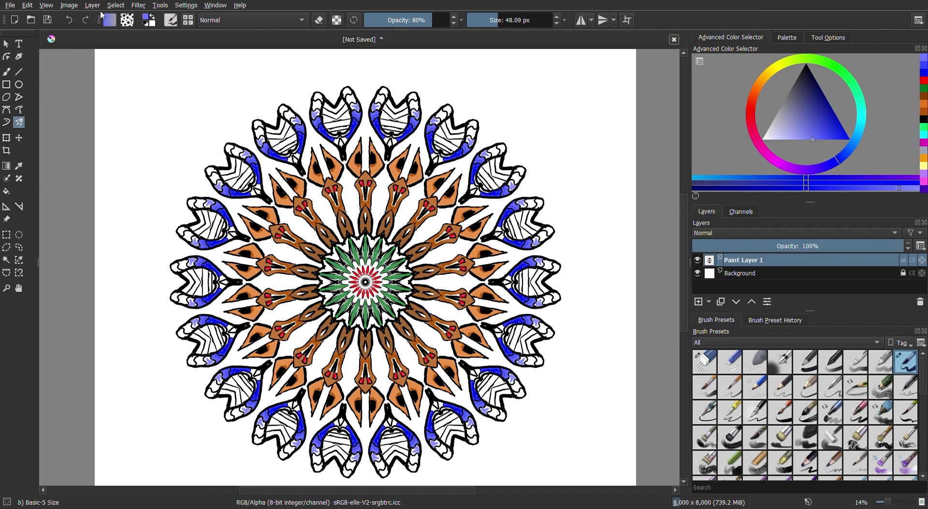
click(519, 190)
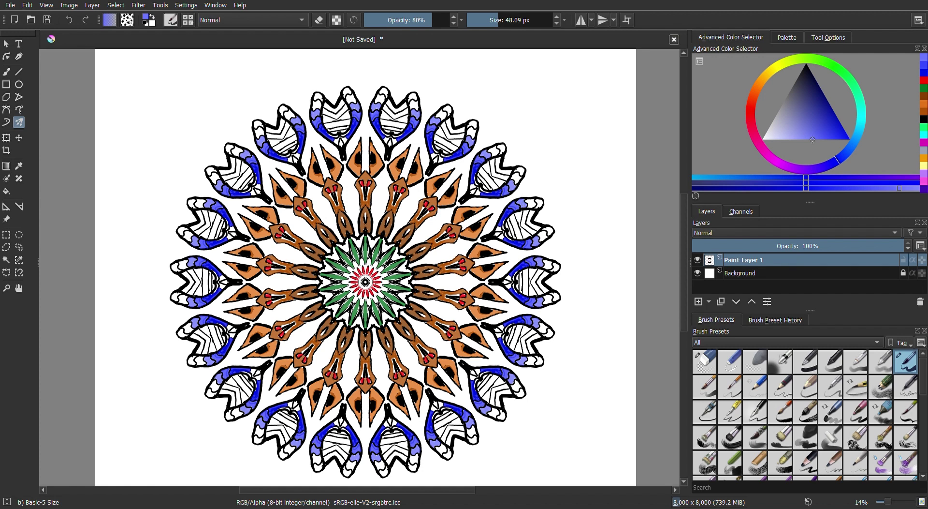
Step: Shift the blue toward a light cyan, then pick cyan for the outer petal tips
mouse_move(814, 139)
mouse_down()
mouse_move(806, 127)
mouse_move(829, 155)
mouse_up()
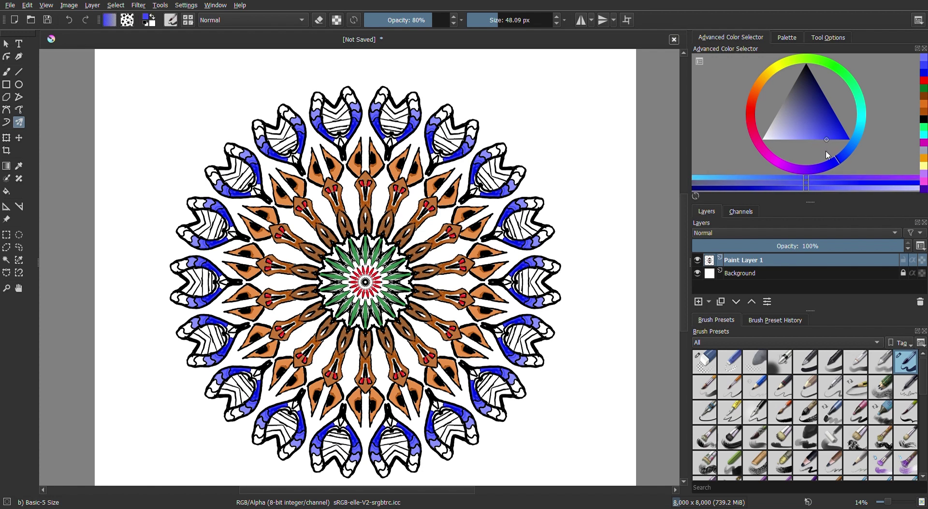
drag(893, 190, 894, 189)
click(724, 178)
drag(724, 178, 715, 180)
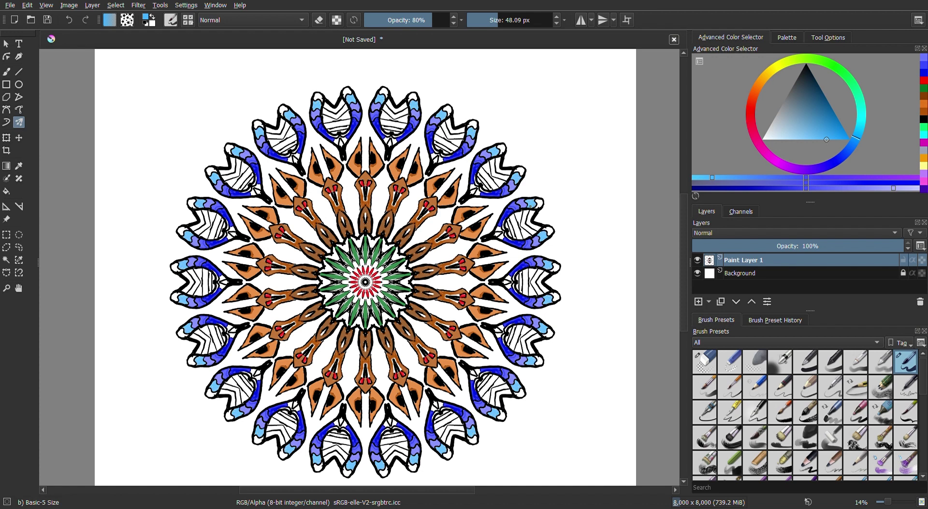
click(532, 205)
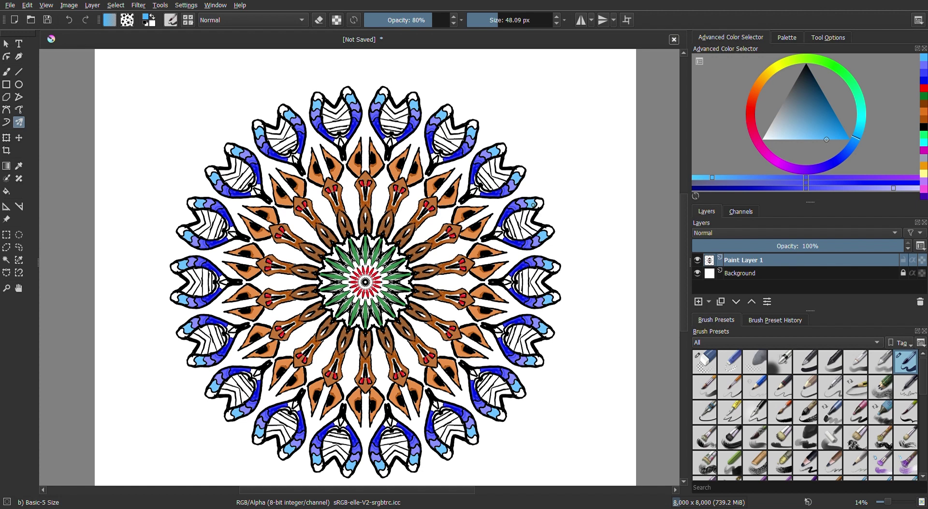
click(924, 142)
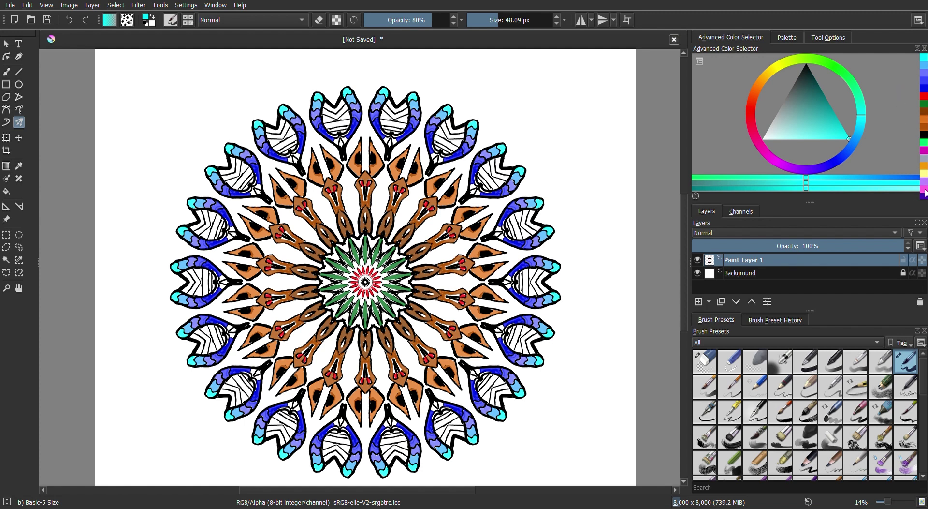
Step: Mix a bright saturated magenta and paint it at the base of each striped petal
click(926, 193)
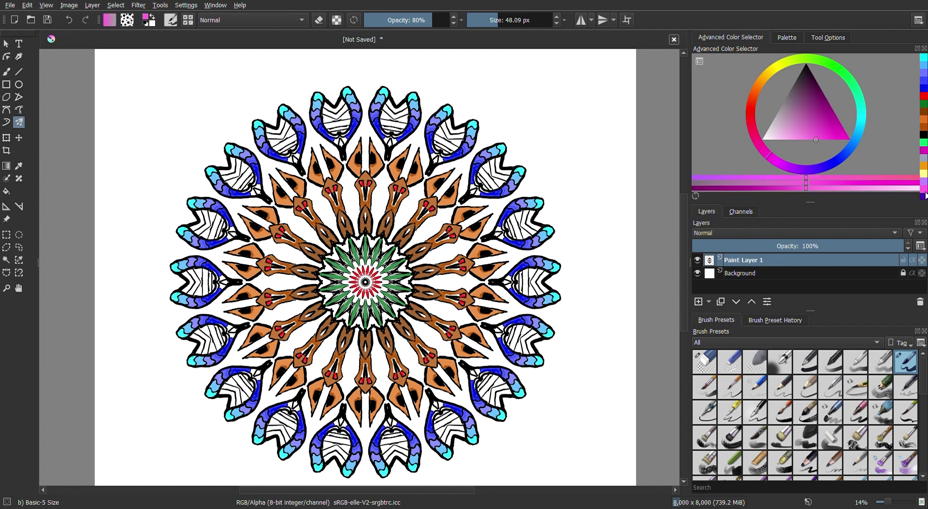
click(847, 128)
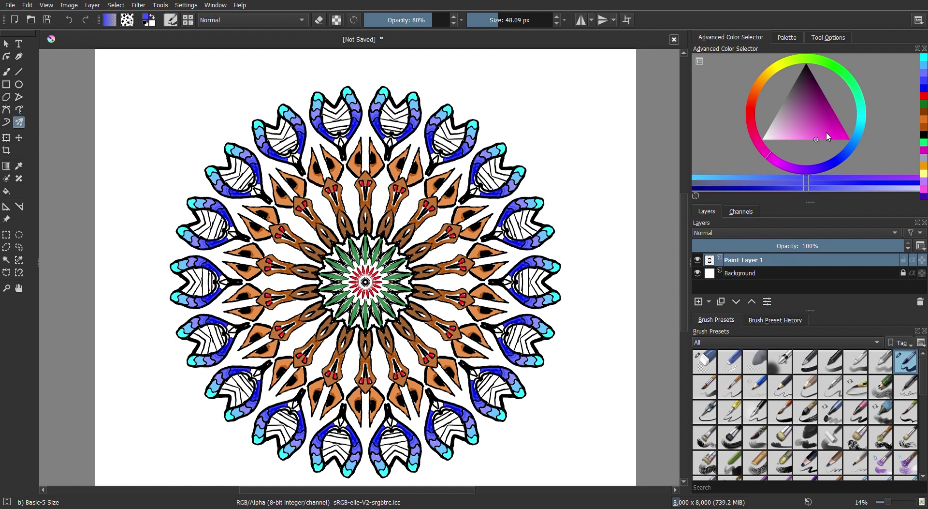
click(833, 131)
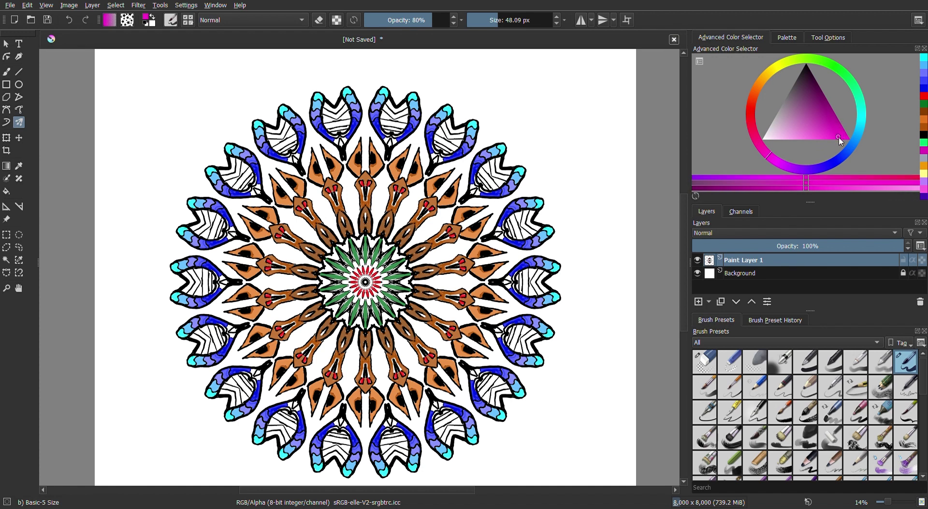
click(832, 140)
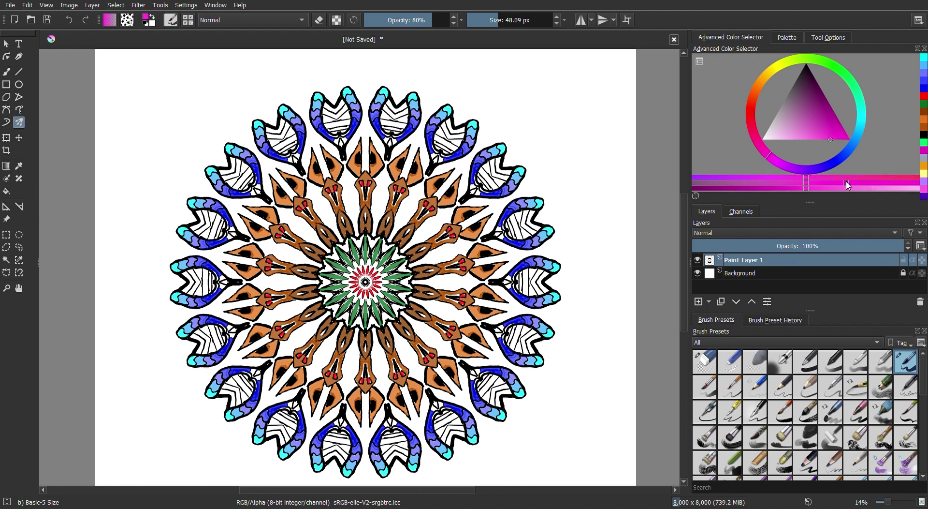
click(846, 187)
click(838, 186)
drag(222, 330, 223, 338)
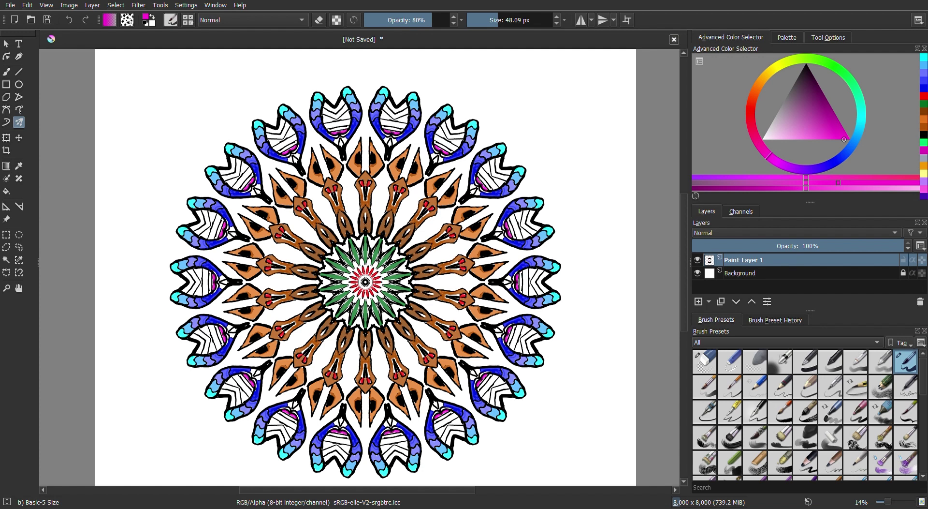
click(483, 186)
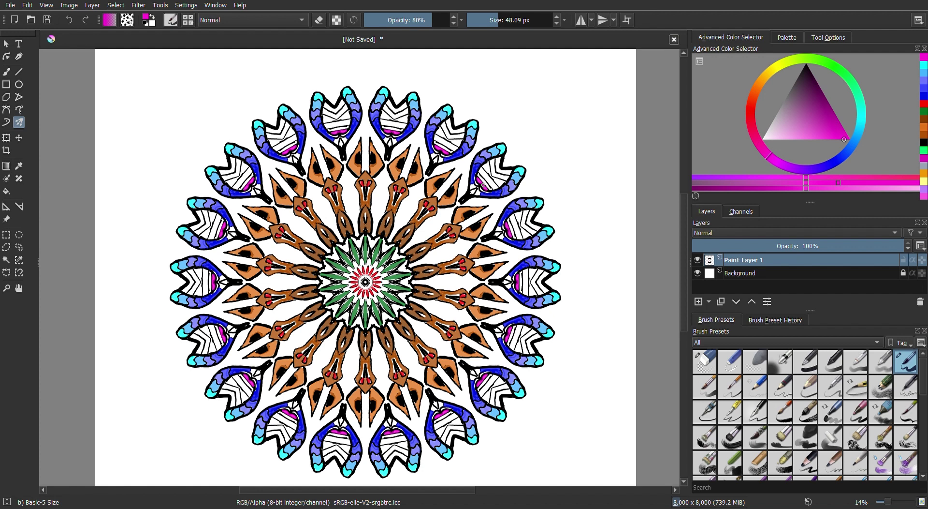
Step: Lighten the magenta to a pink tint and brush it further into the striped petals
click(844, 185)
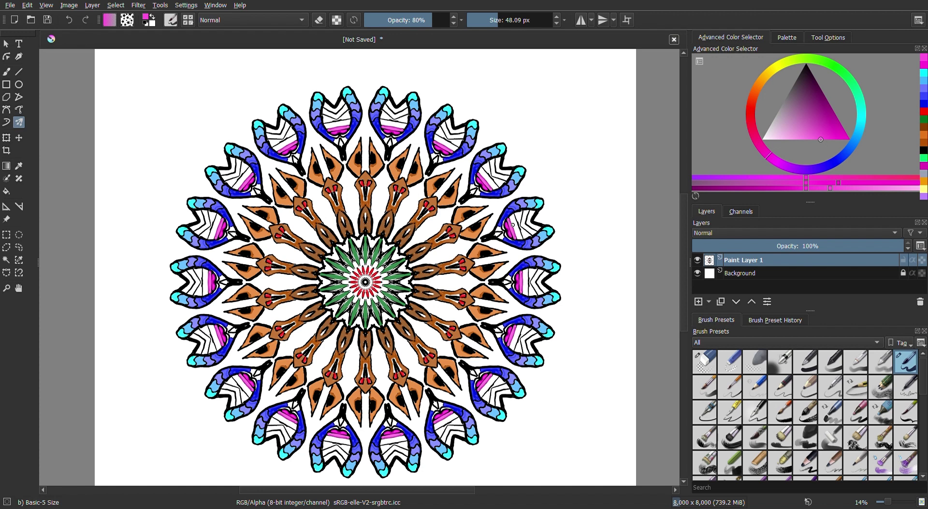
drag(833, 189, 852, 188)
drag(515, 228, 515, 234)
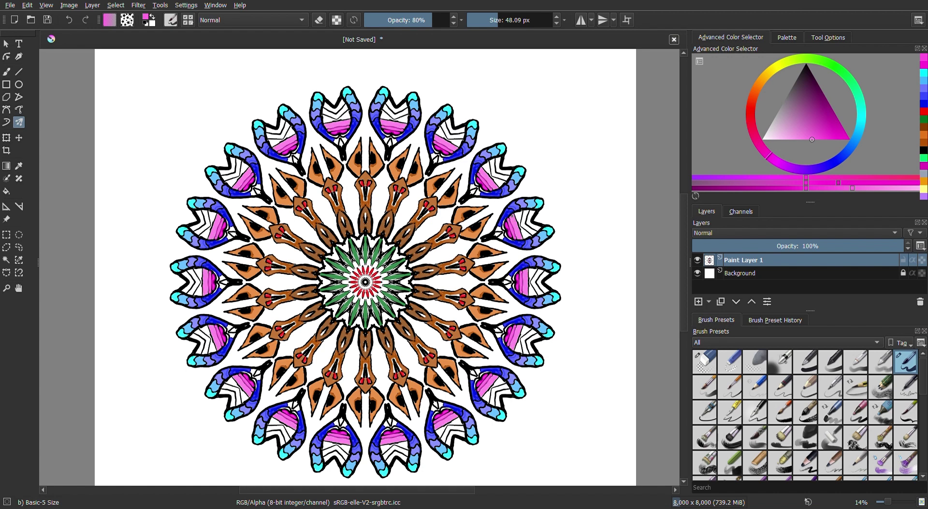
drag(518, 234, 520, 232)
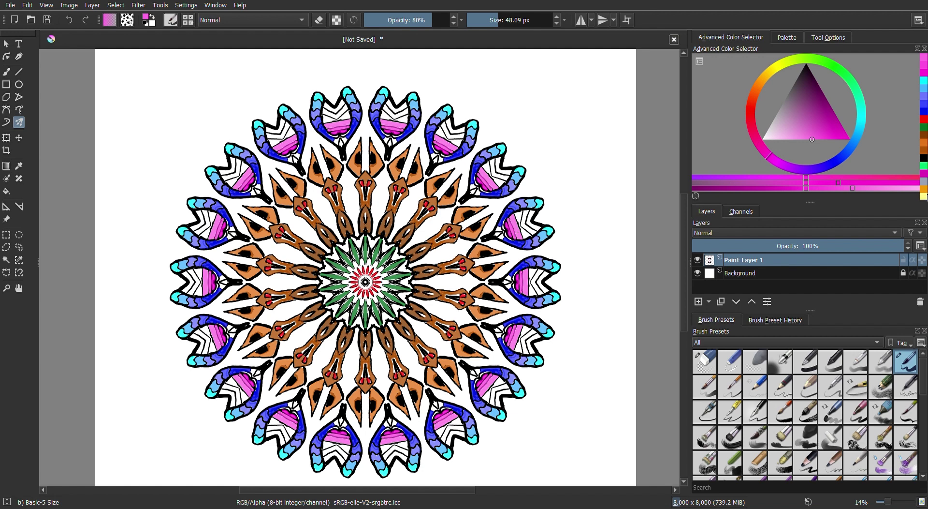
click(903, 188)
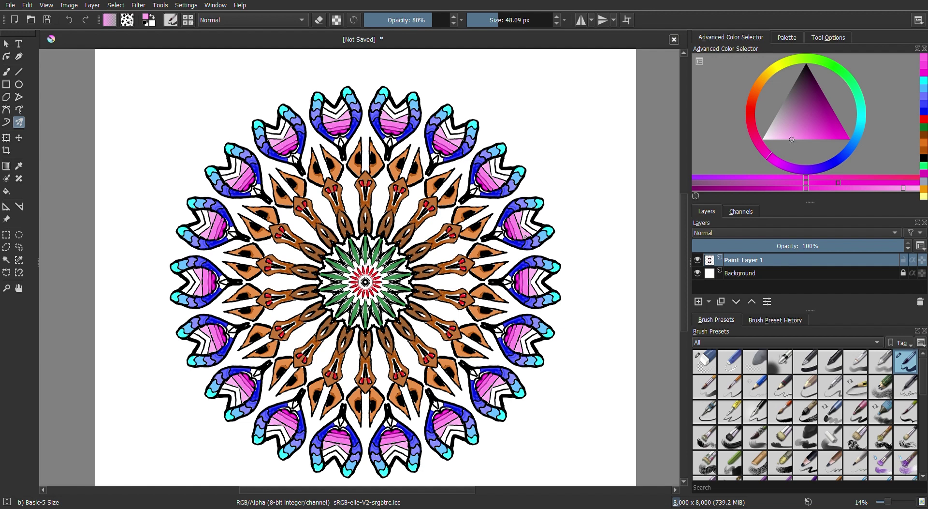
Step: Paint light pink into the petal stripes, then lighten the colour to a very pale pink
click(524, 227)
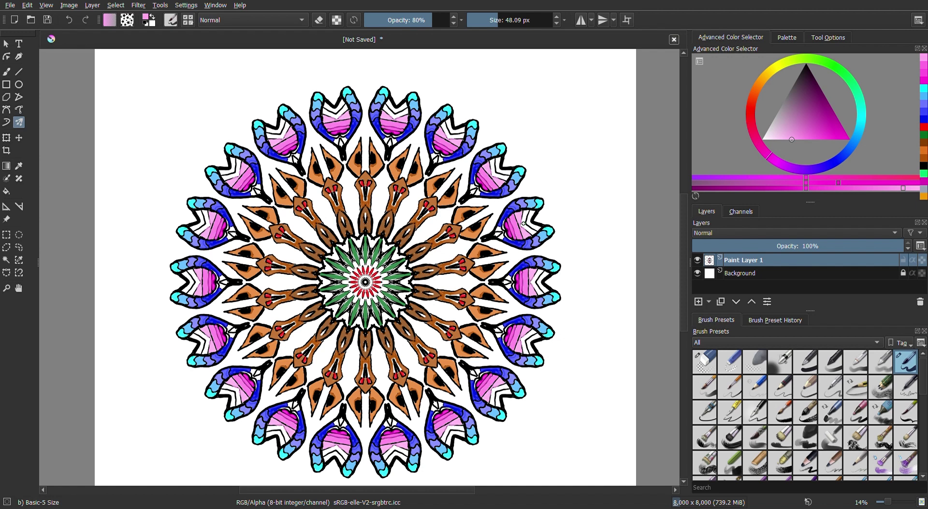
click(913, 187)
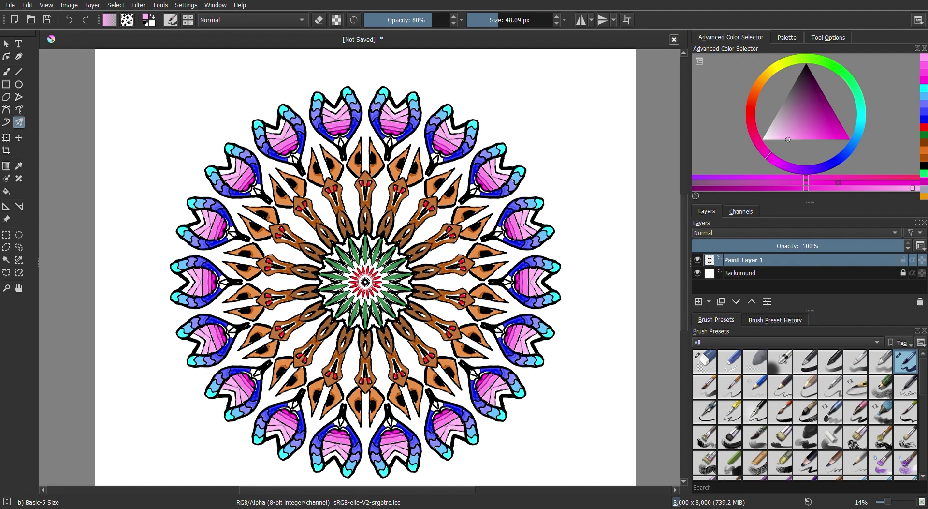
click(534, 231)
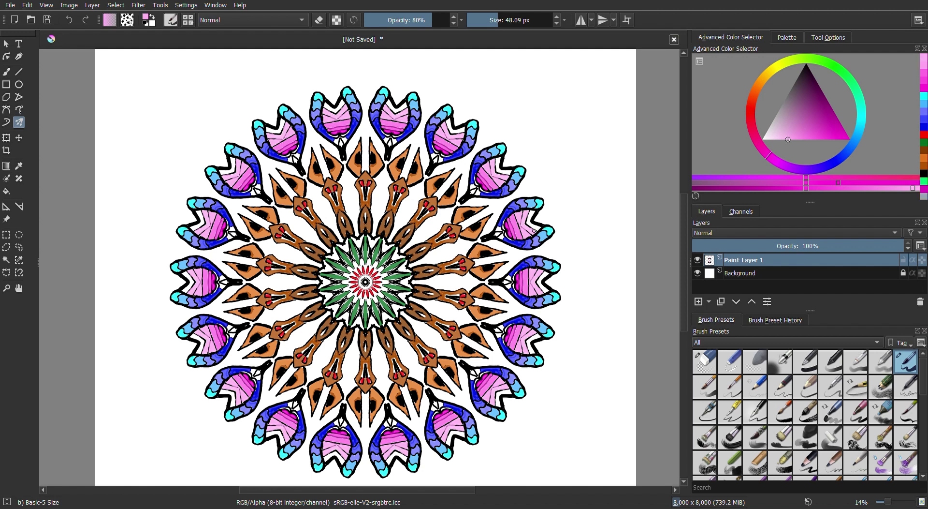
drag(915, 190, 925, 193)
drag(846, 143, 819, 140)
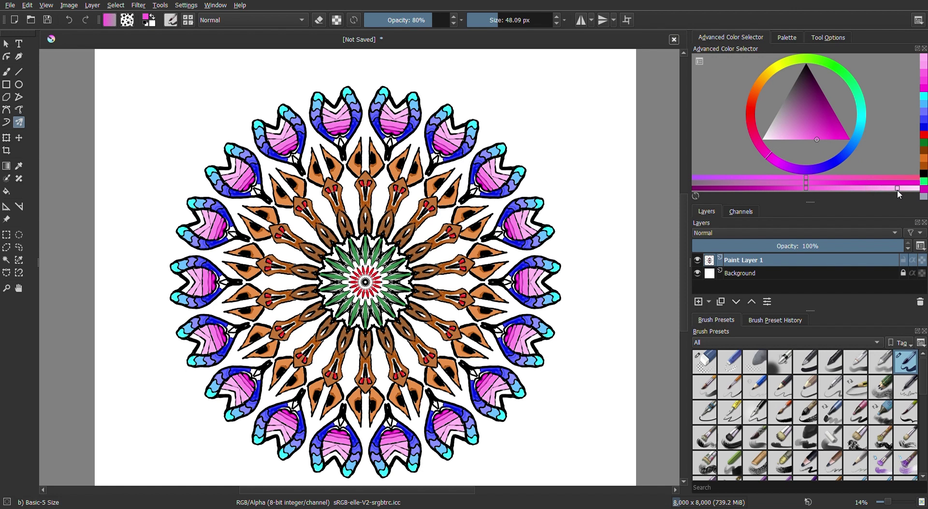
click(900, 189)
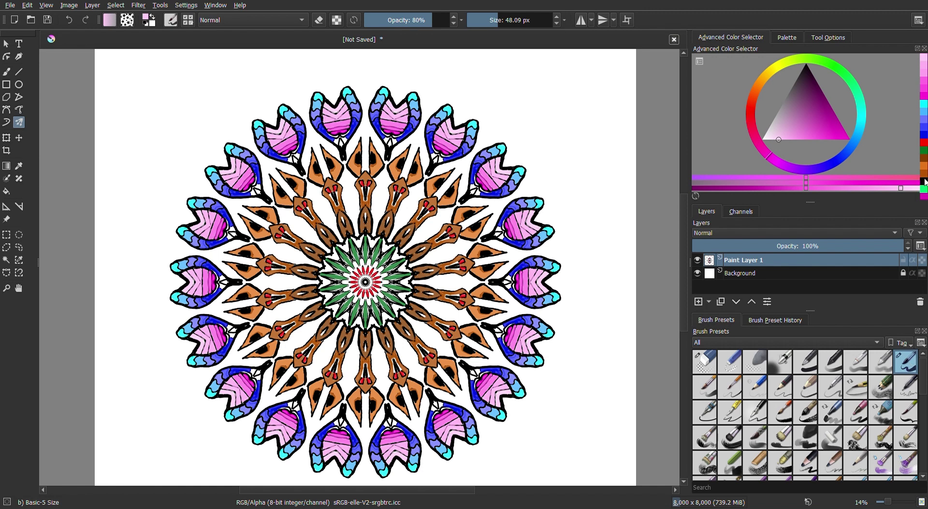
Step: Ink black stripe lines across the pink petals, then switch the colour to green
key(d)
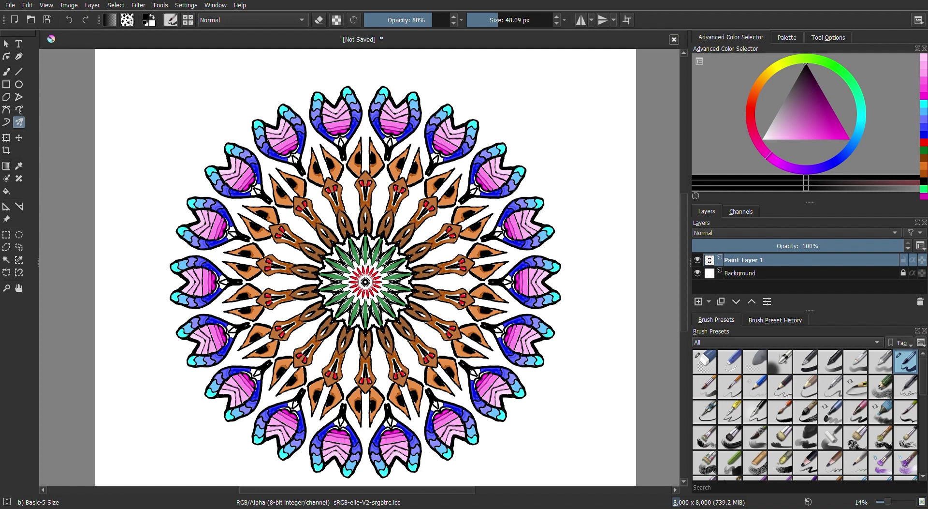
click(530, 224)
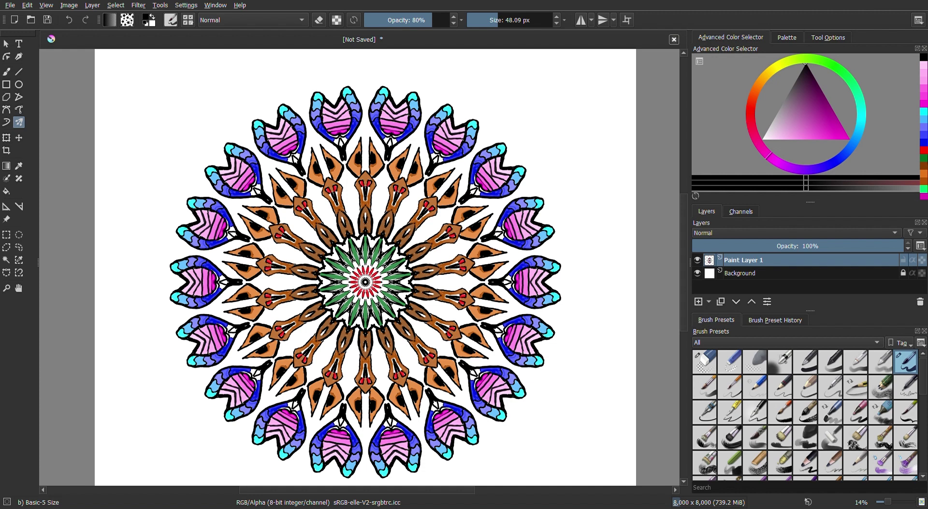
click(925, 159)
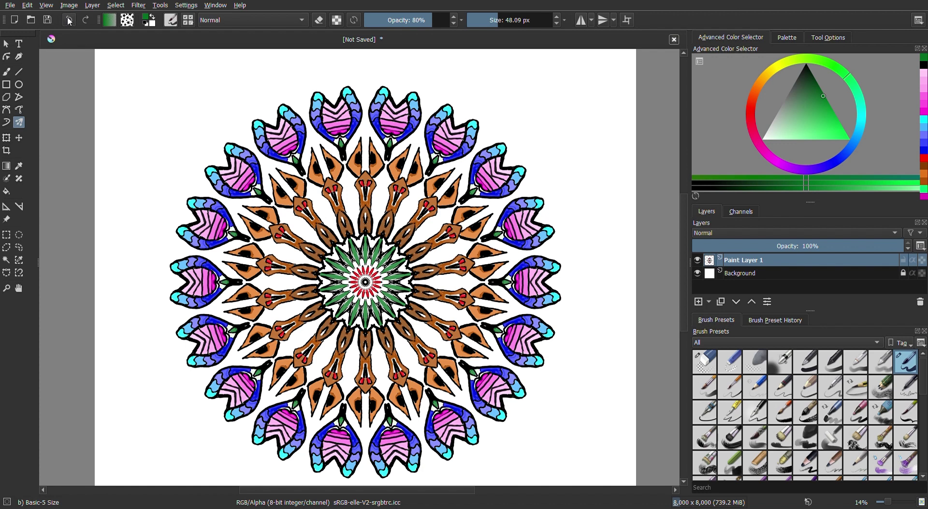
Step: Set brush opacity to 64%, lower it to 38%, then raise it back to 100%
click(421, 21)
text(64)
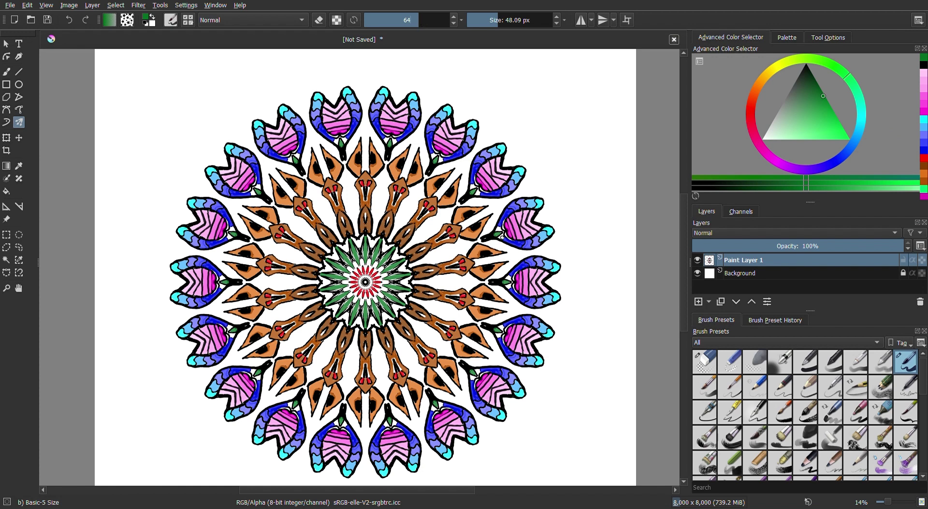
key(Return)
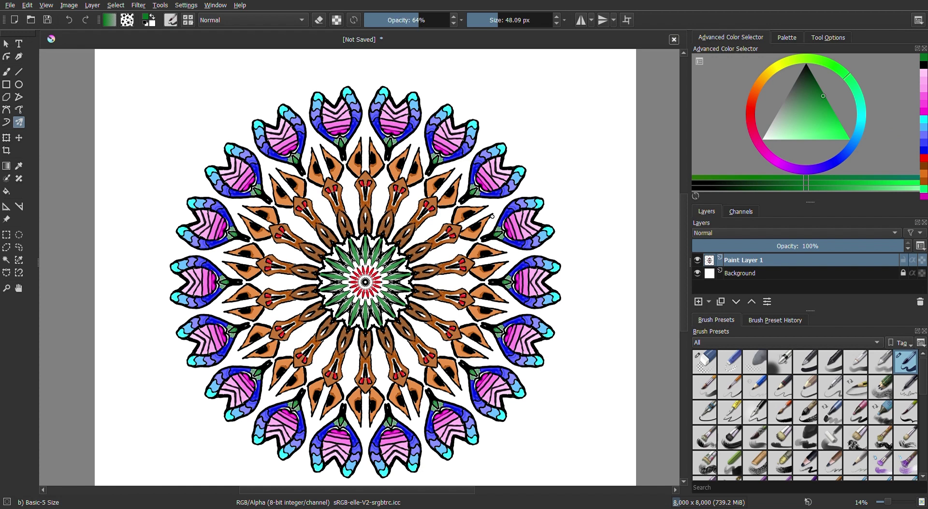
drag(405, 21, 397, 22)
drag(425, 22, 455, 27)
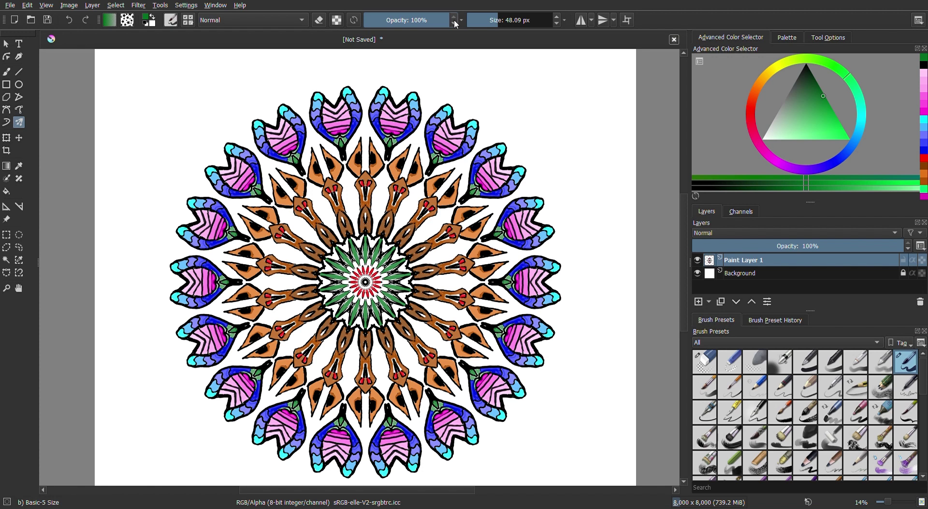
Step: Choose the light cyan-blue swatch from the recent colours as the paint colour
click(925, 130)
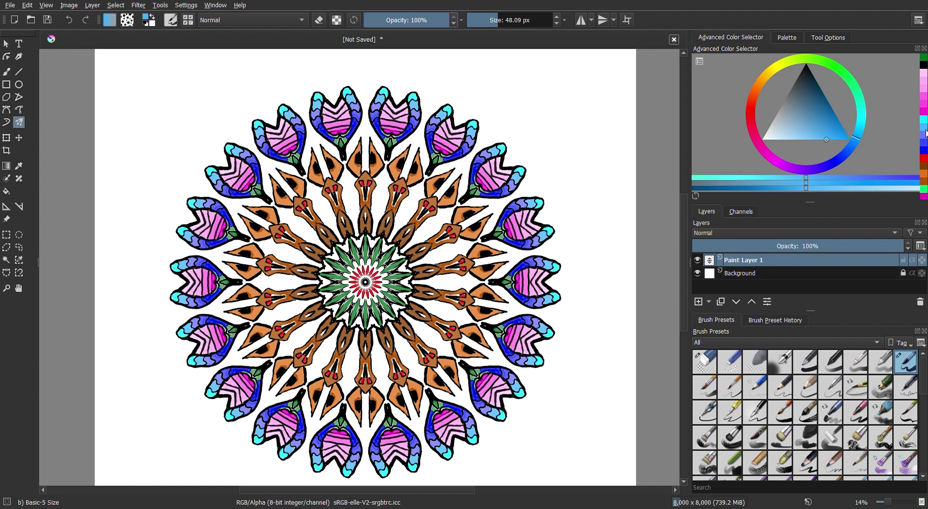